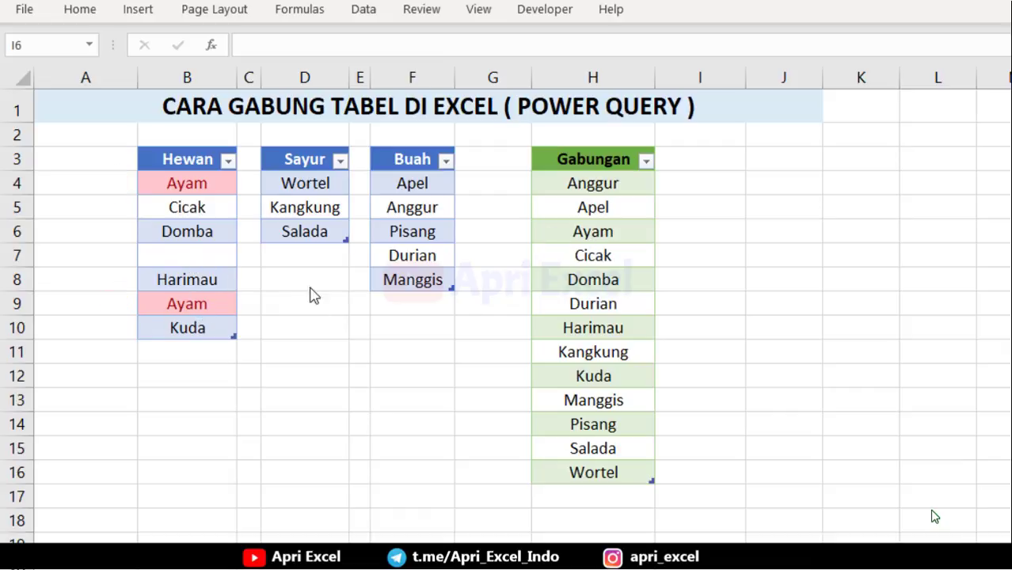
Step: Add Gajah as a new entry in the Hewan table below Kuda
click(196, 349)
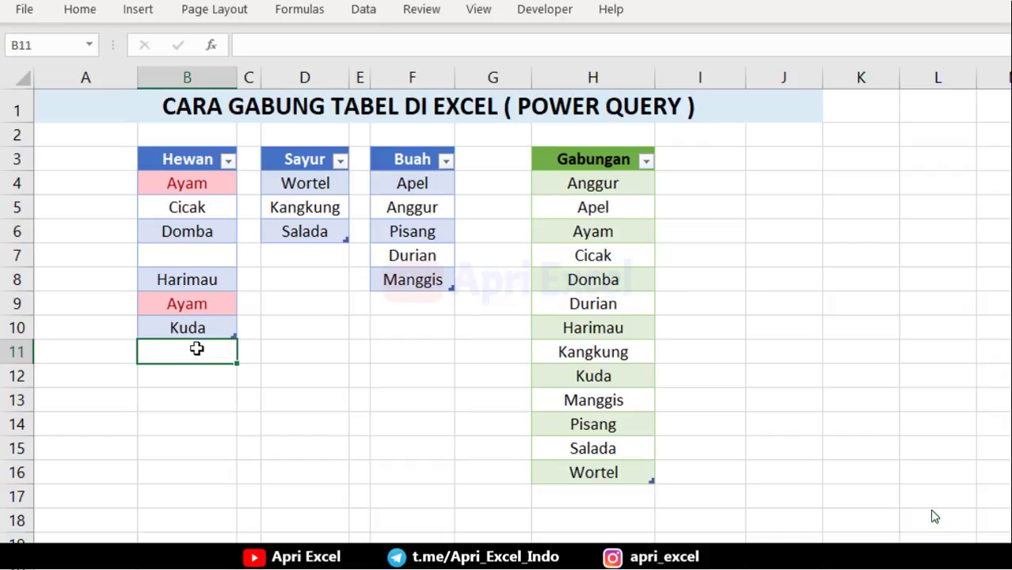
text(Gajah)
key(Return)
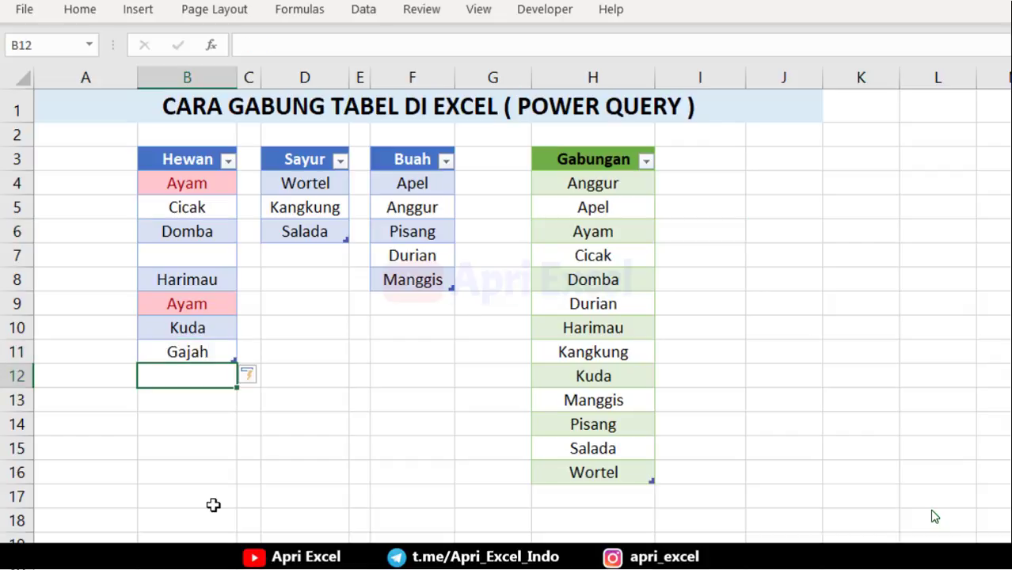
Step: Refresh the Gabungan table and confirm Gajah now appears in it
right_click(610, 239)
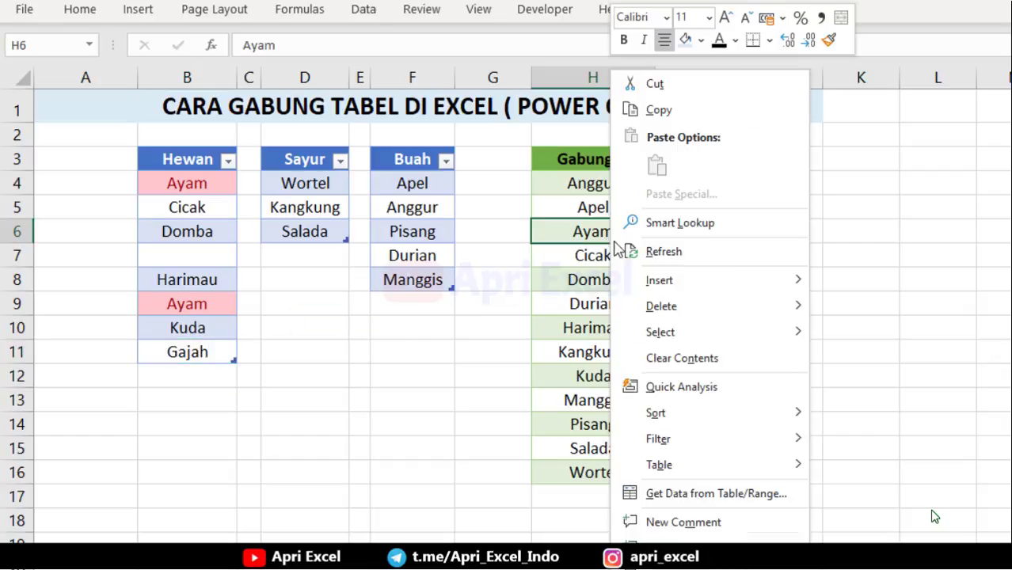
click(635, 252)
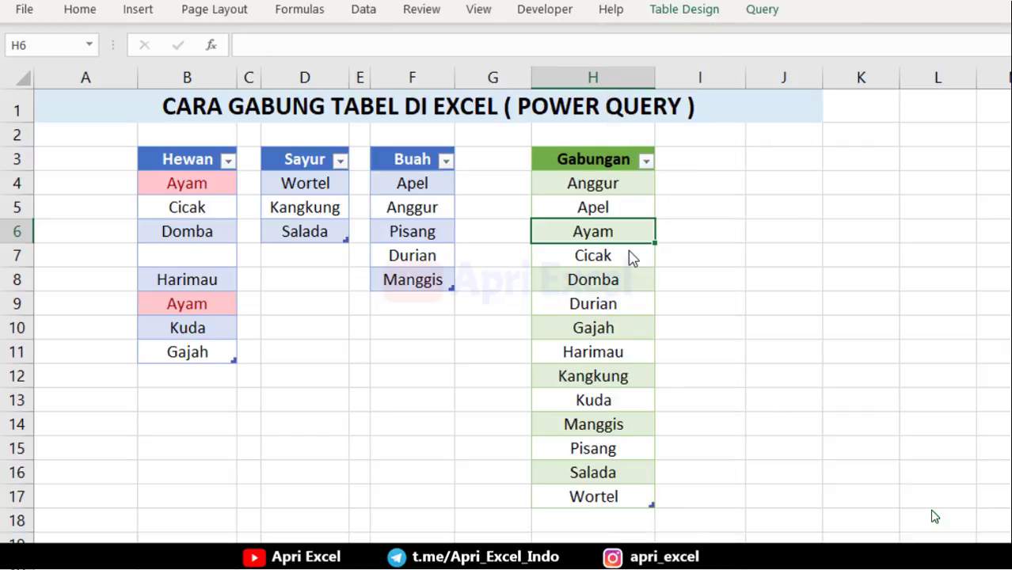
click(592, 331)
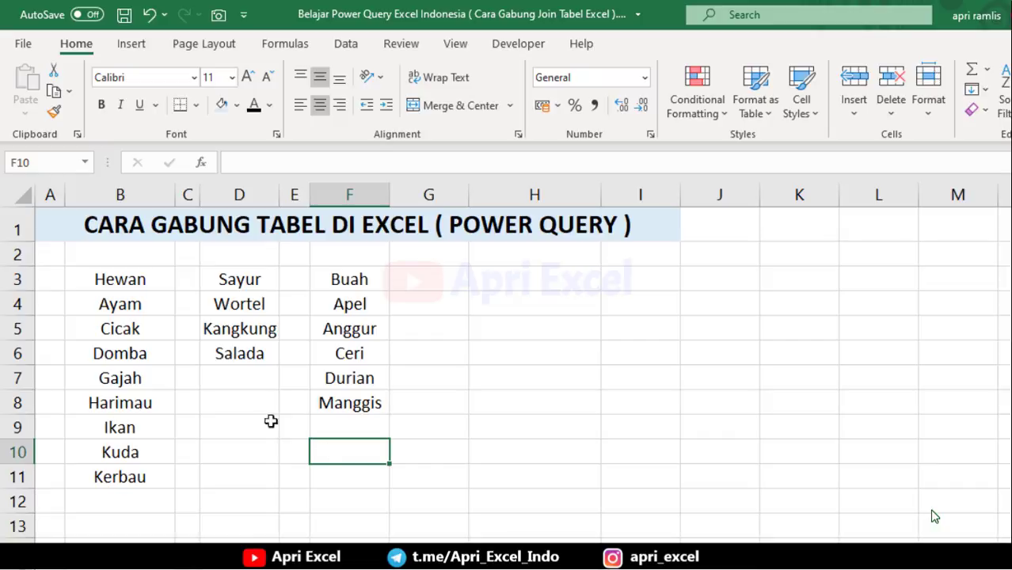
Step: Convert the Hewan list into a table with its first row as header
click(145, 294)
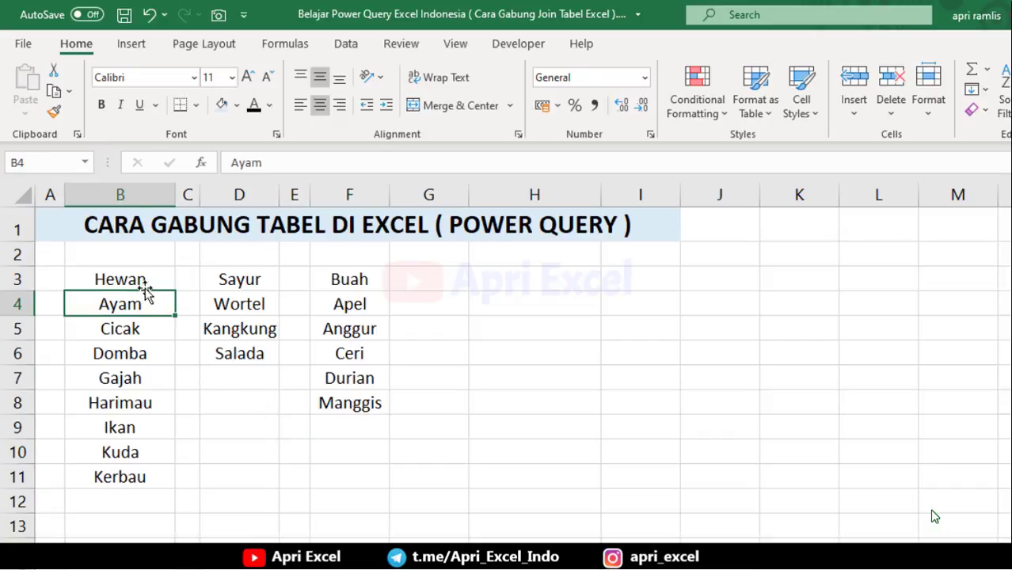
click(133, 45)
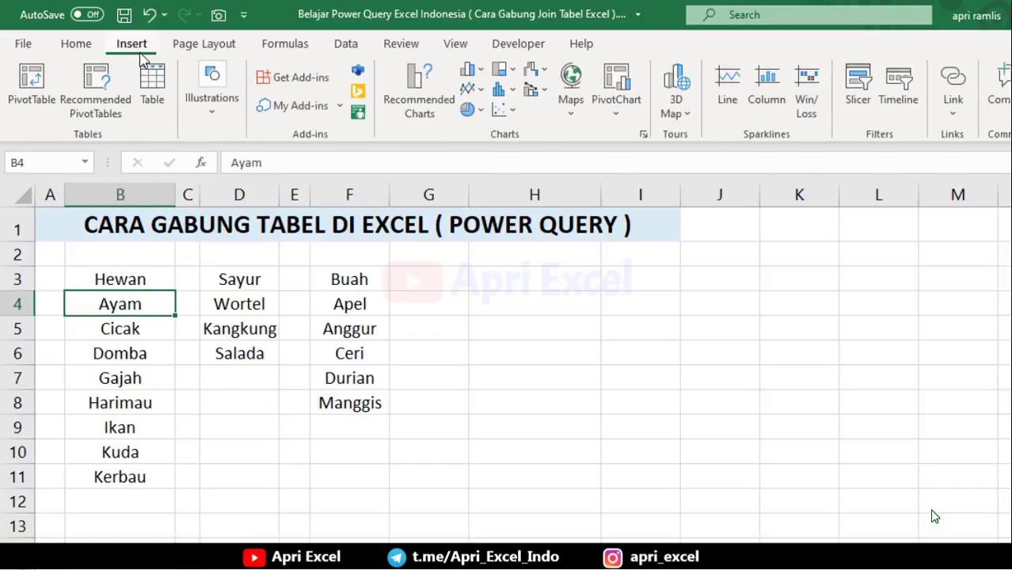
click(154, 81)
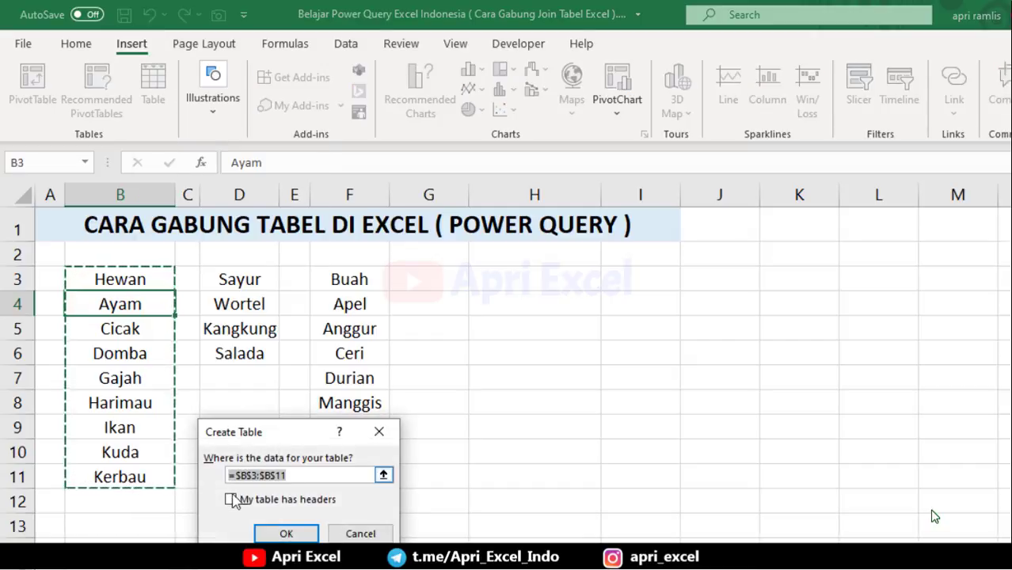
click(230, 499)
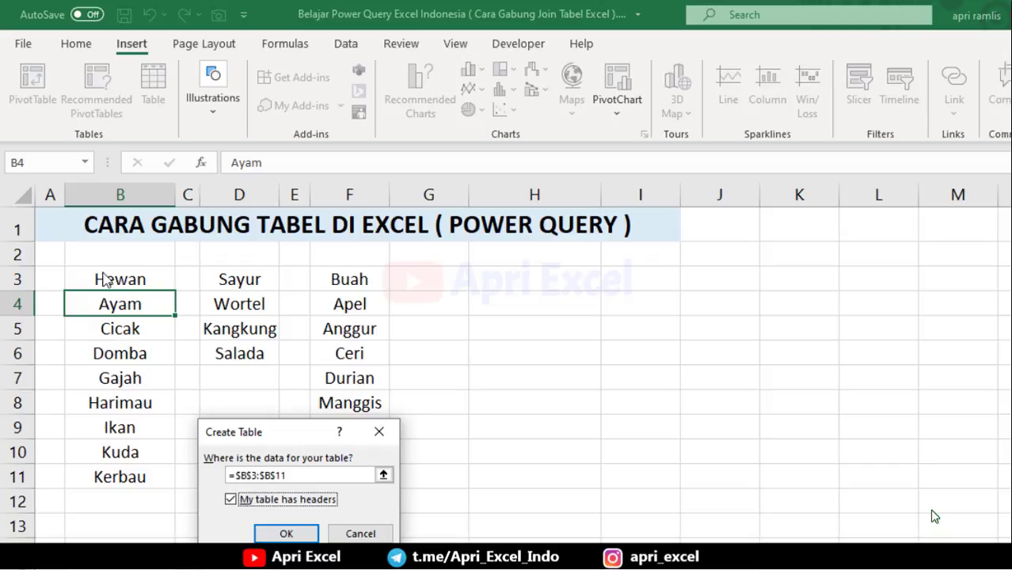
click(273, 533)
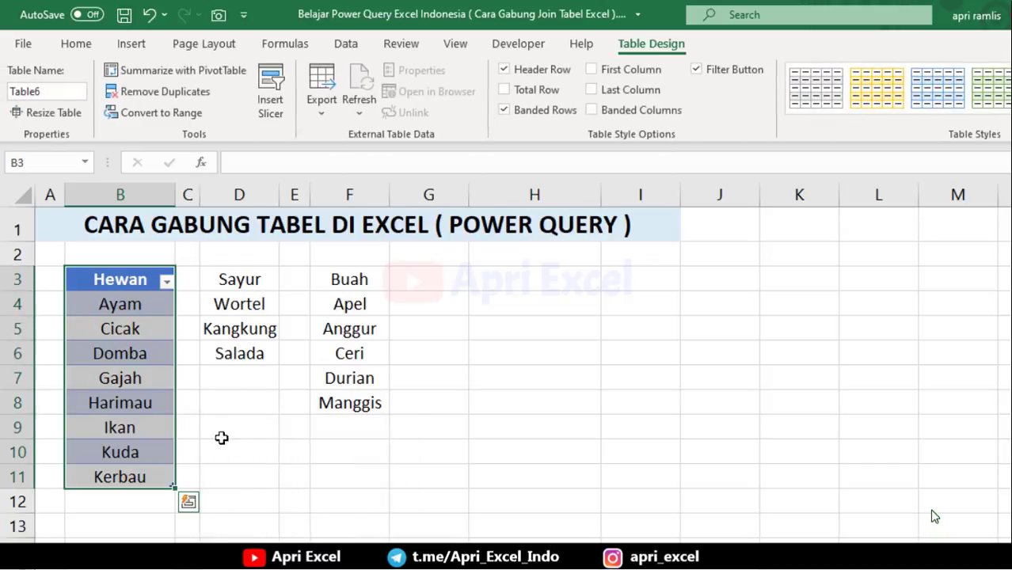
Step: Convert the Sayur list into a table with its first row as header
click(240, 298)
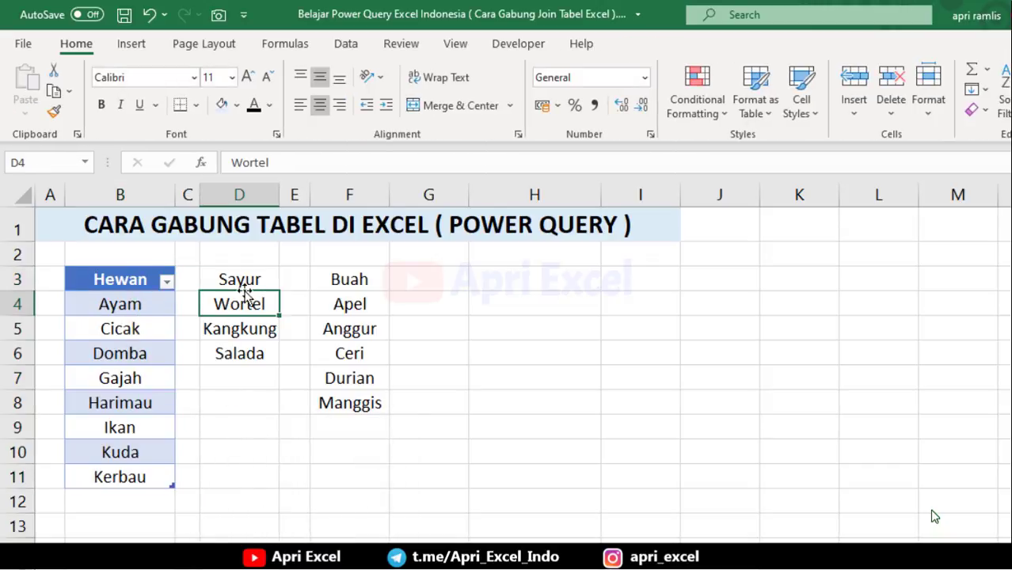
click(141, 46)
click(153, 88)
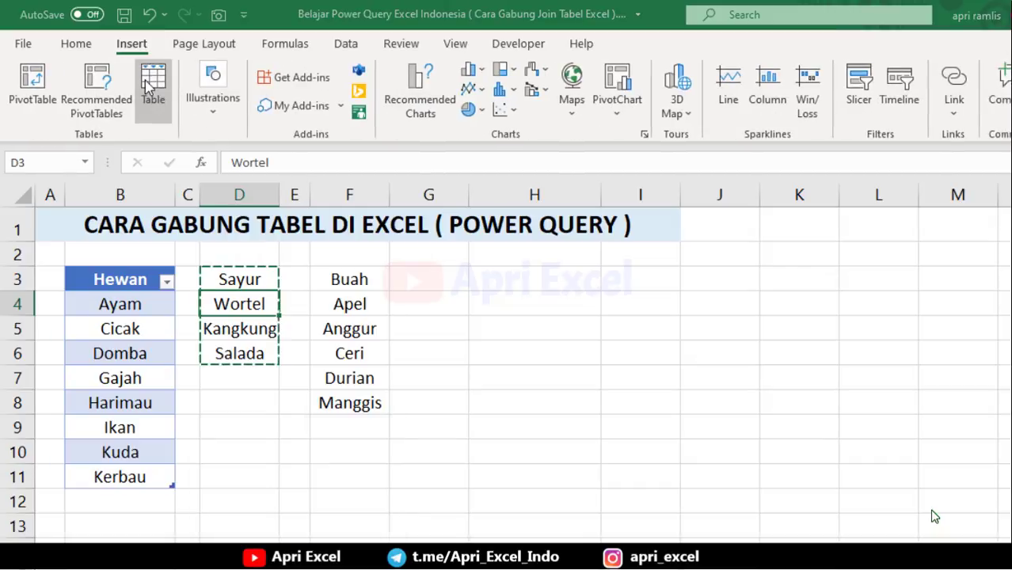
click(230, 499)
click(282, 534)
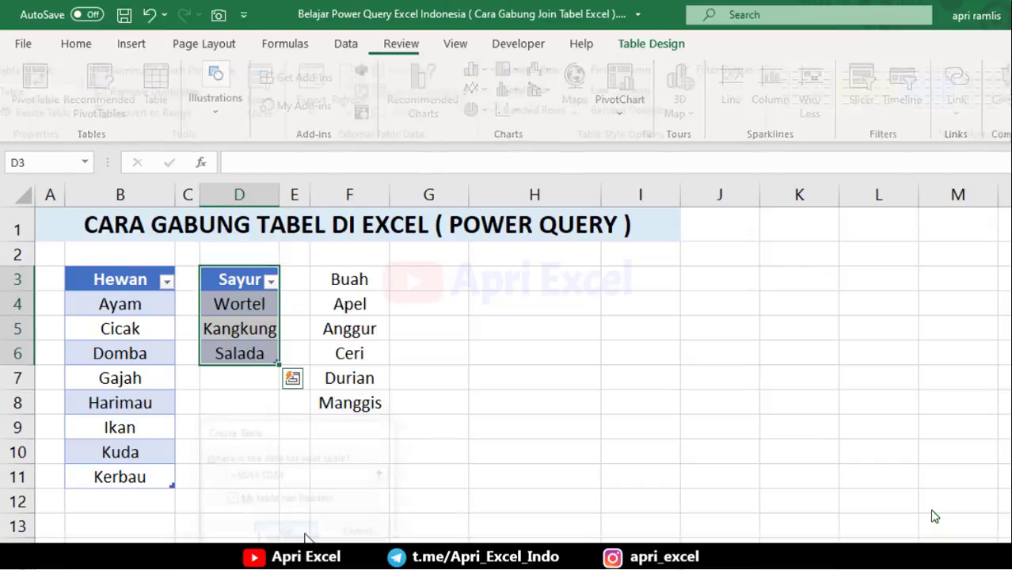
Step: Convert the Buah list into a table with its first row as header
click(353, 309)
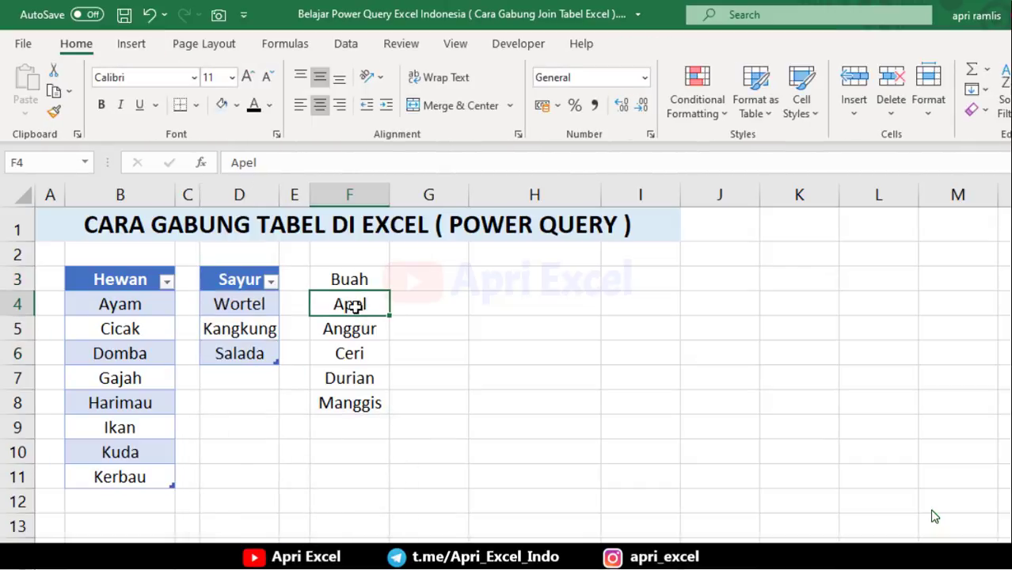
click(133, 46)
click(153, 83)
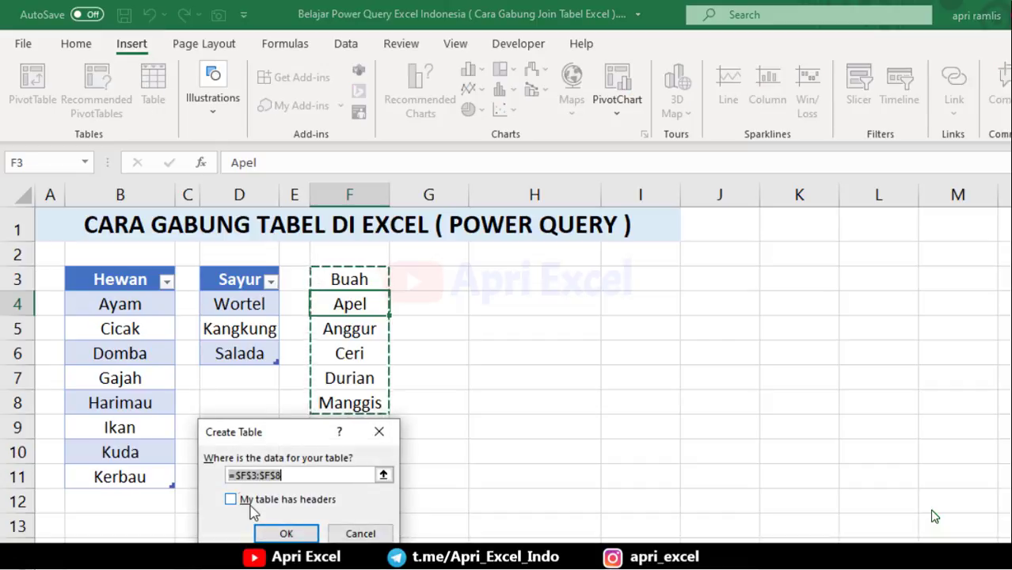
click(230, 498)
click(286, 533)
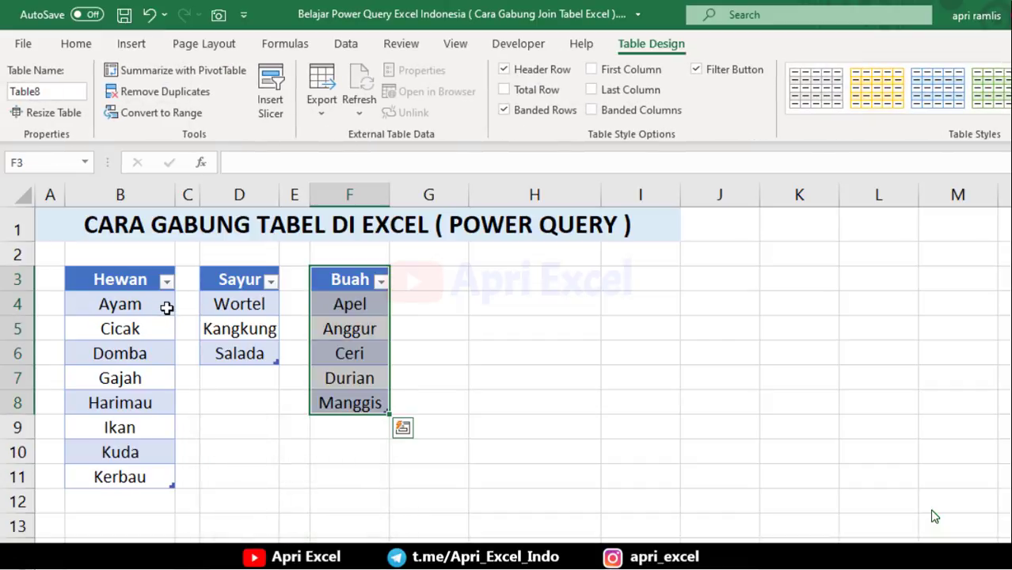
click(141, 325)
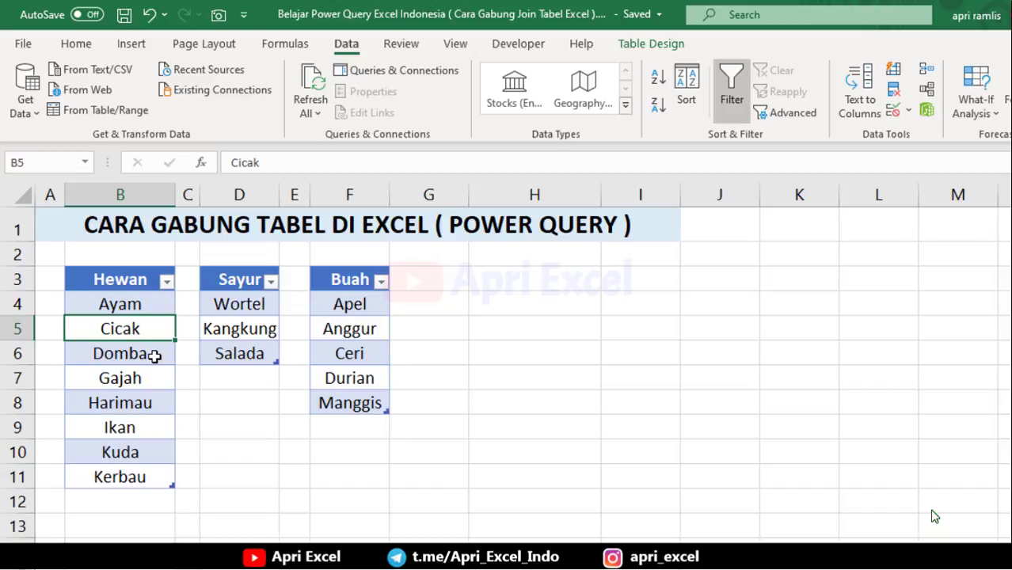
Step: Load the Hewan table into Power Query and rename query Table6 to Hewan
click(106, 113)
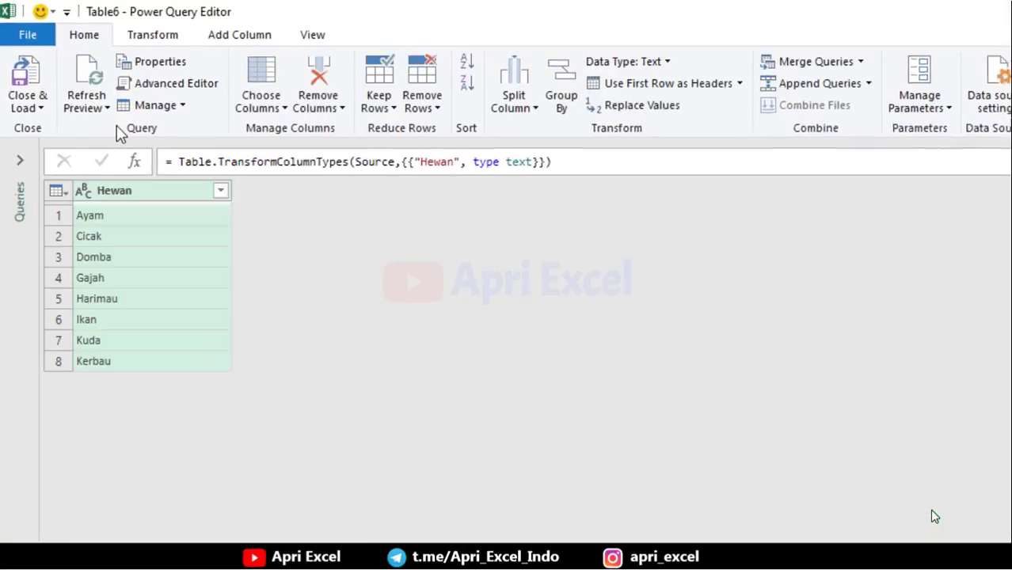
click(28, 177)
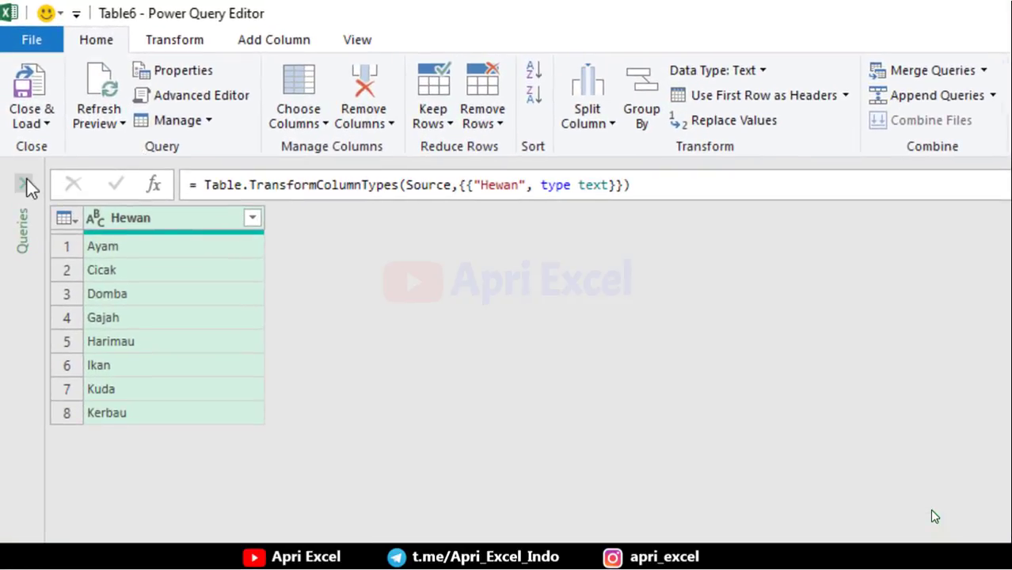
right_click(92, 201)
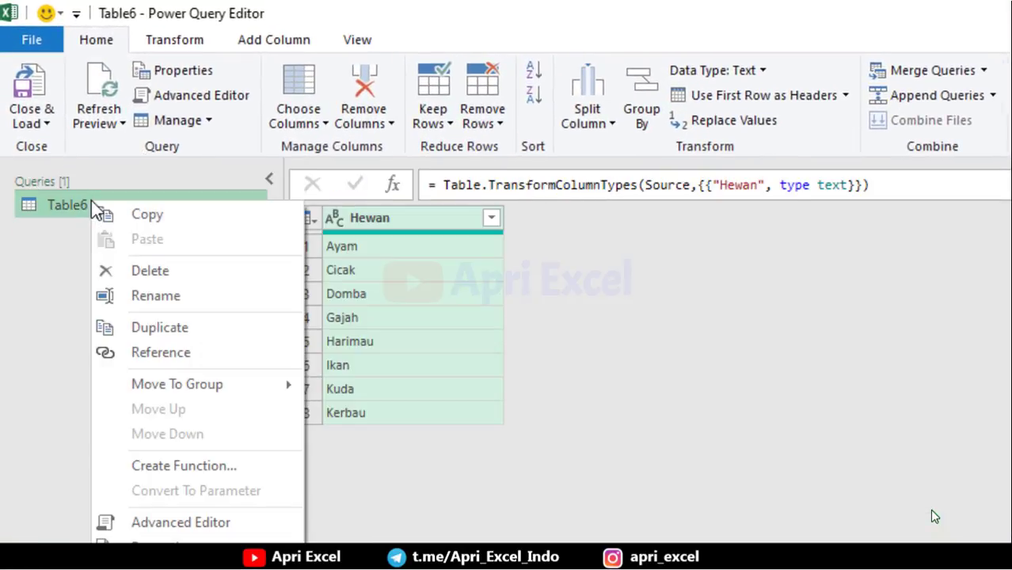
click(136, 293)
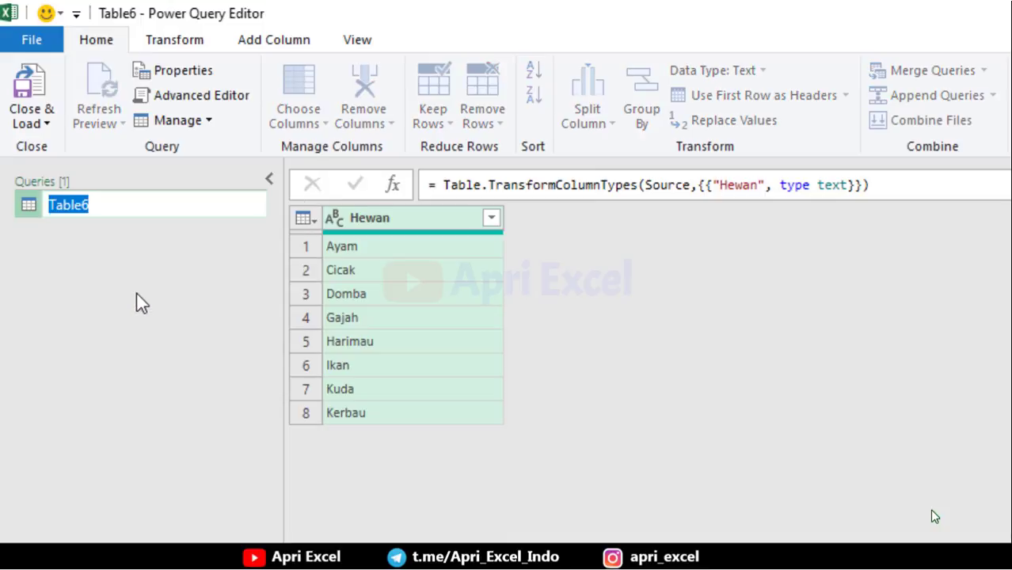
text(Hewan)
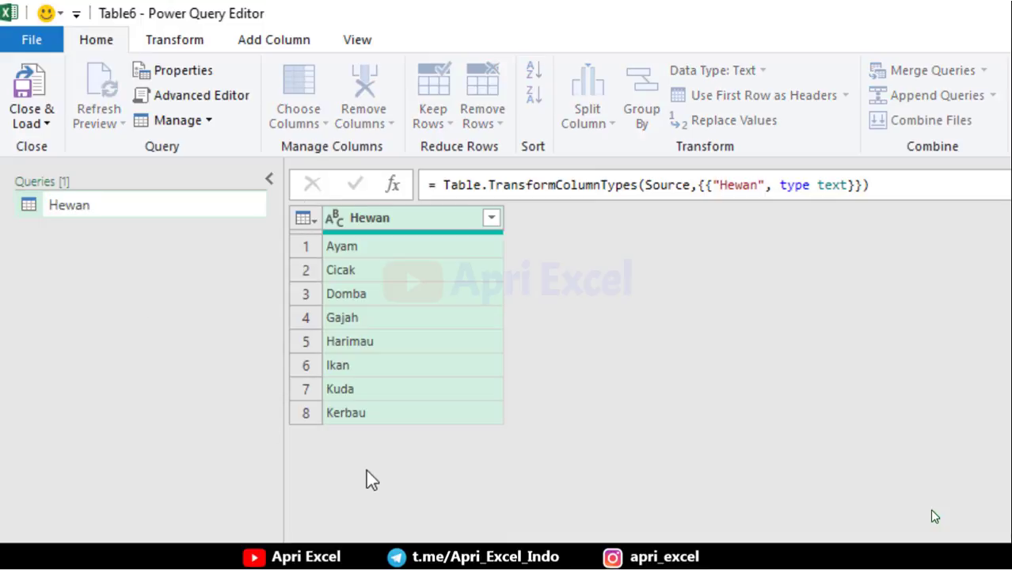
key(Return)
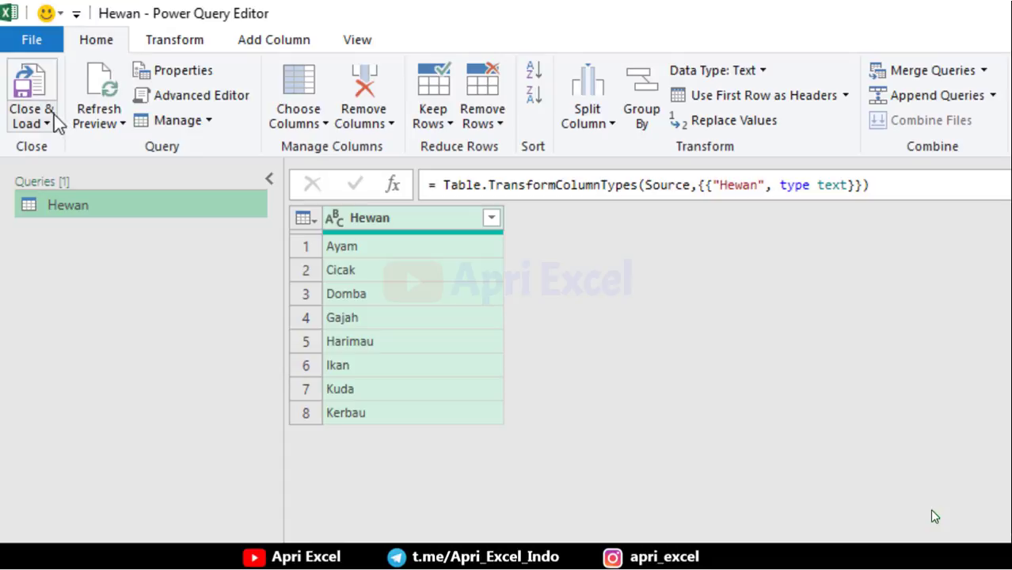
Step: Close and load the Hewan query as Only Create Connection
click(54, 114)
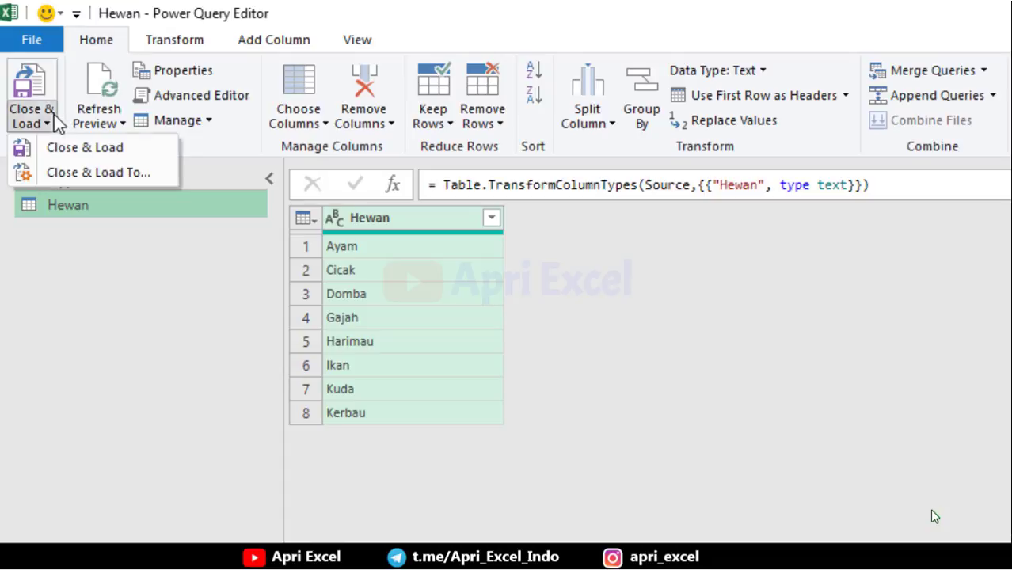
click(62, 173)
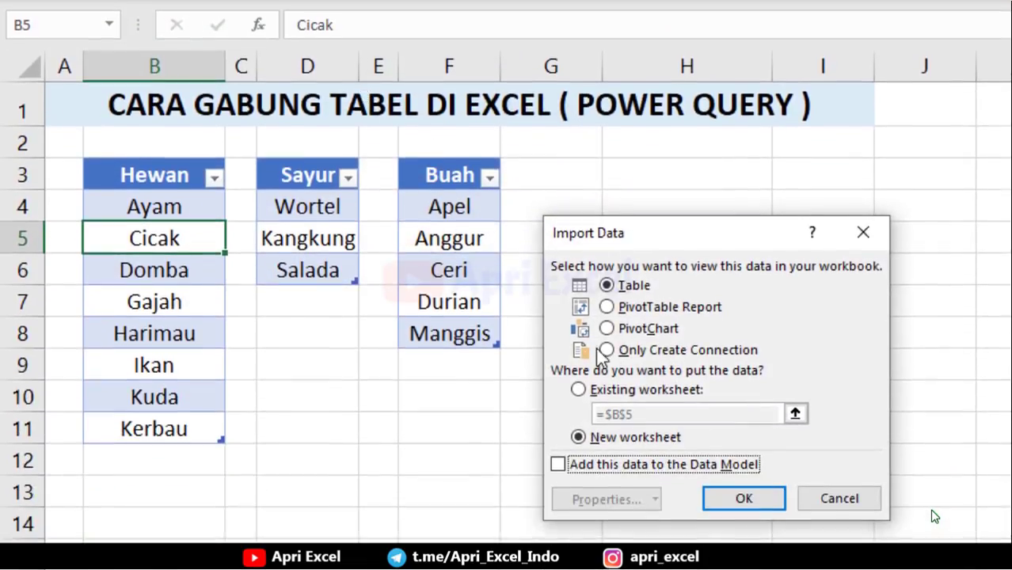
click(604, 352)
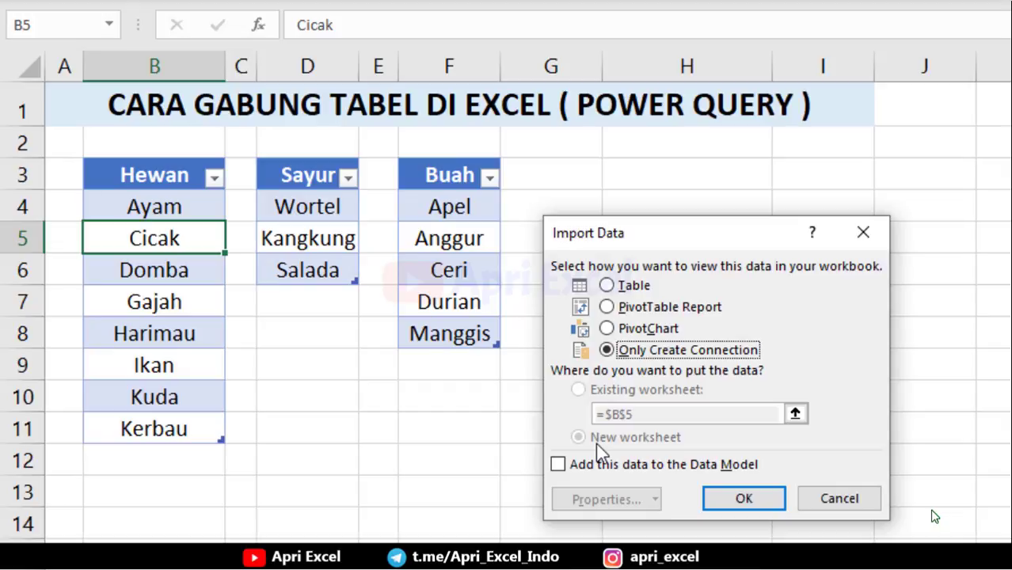
click(729, 497)
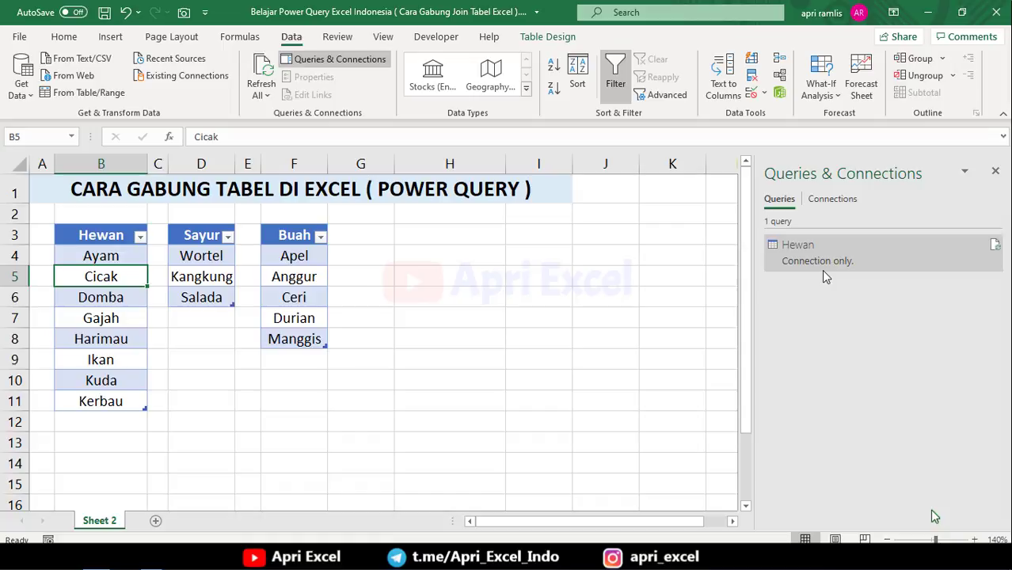
Step: Make the Sayur table a query renamed from Table7 to Sayur, loaded connection-only
click(207, 276)
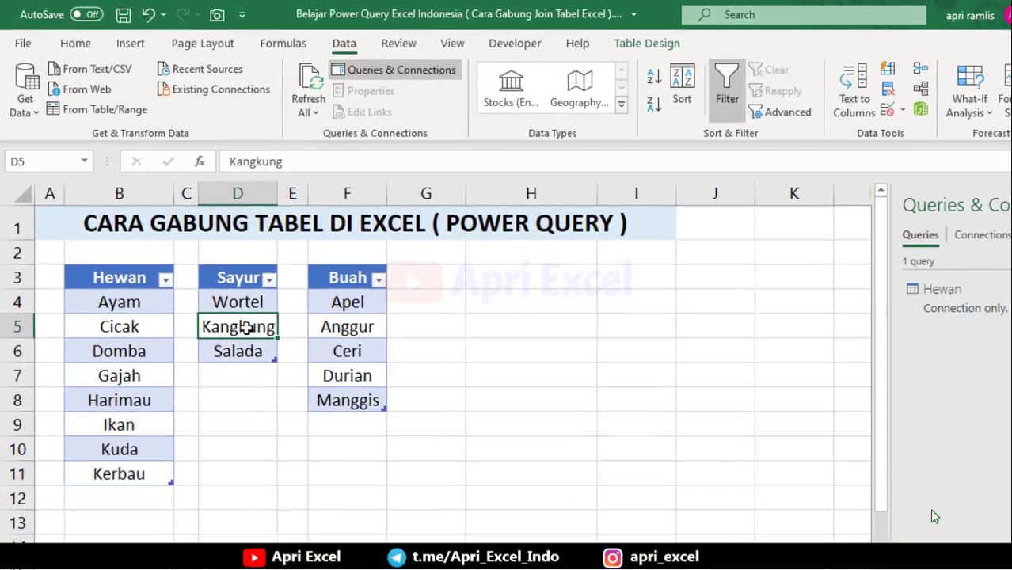
click(99, 109)
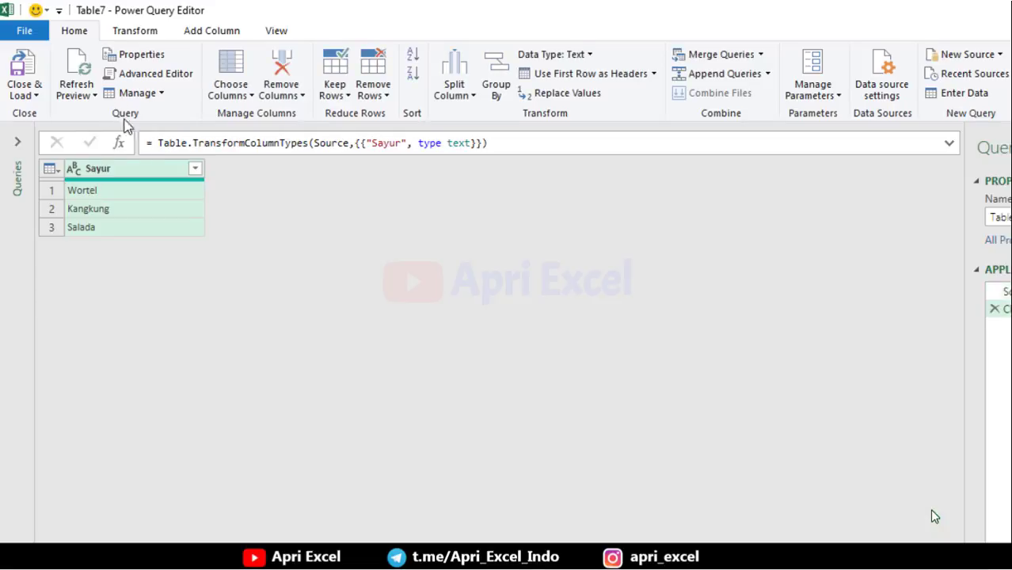
click(14, 150)
double_click(64, 179)
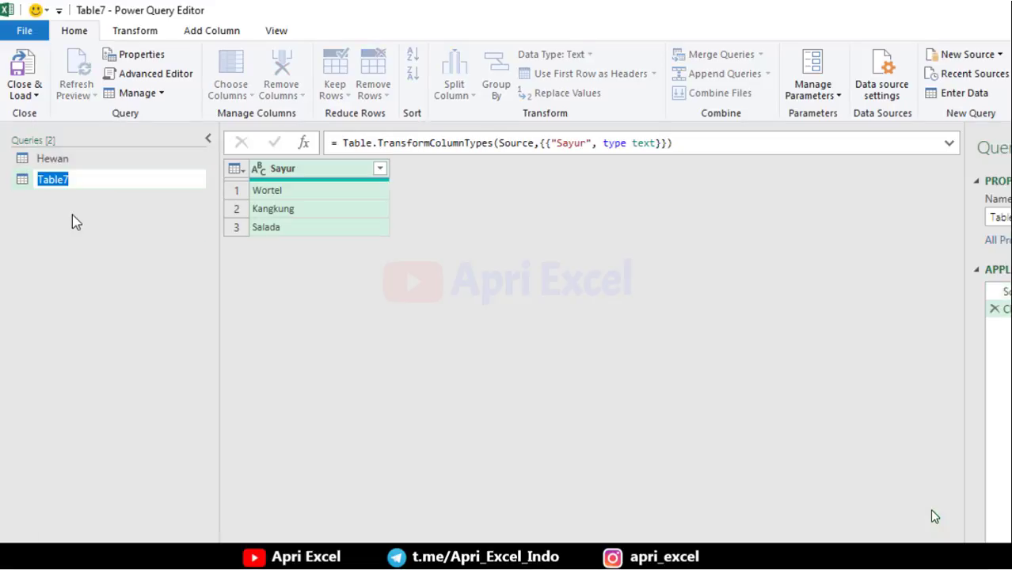
text(Sayur)
key(Return)
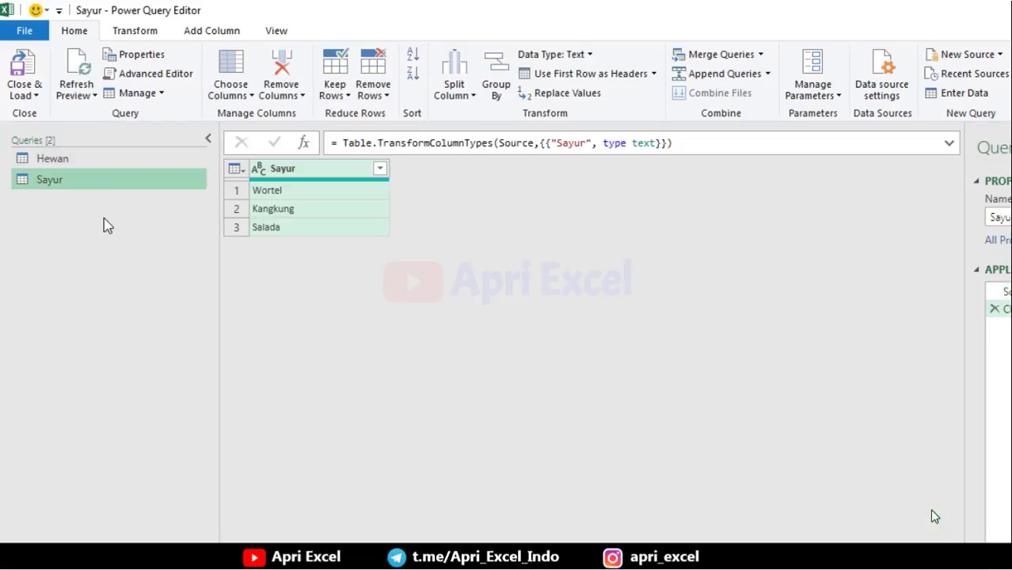
click(36, 95)
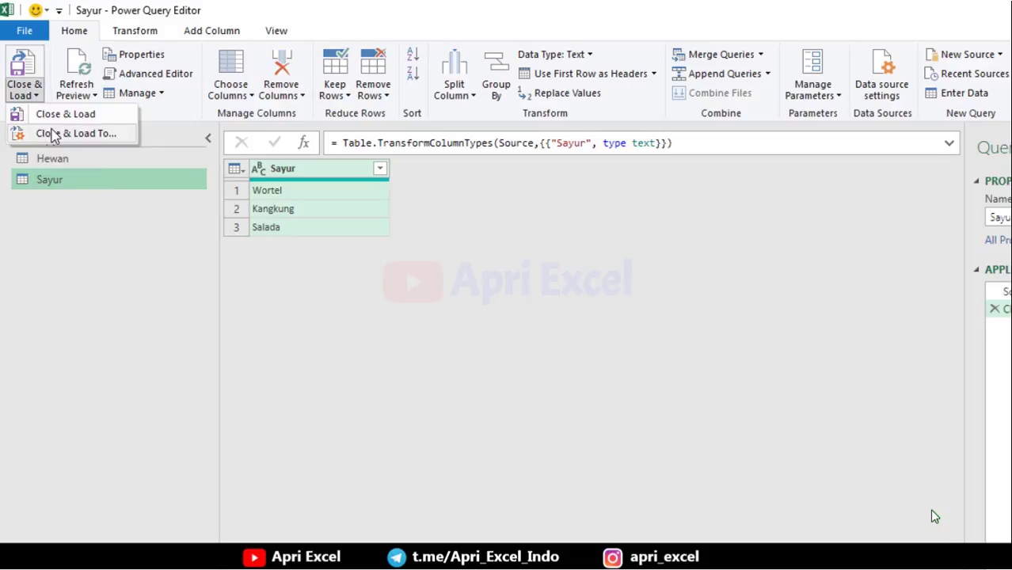
click(52, 130)
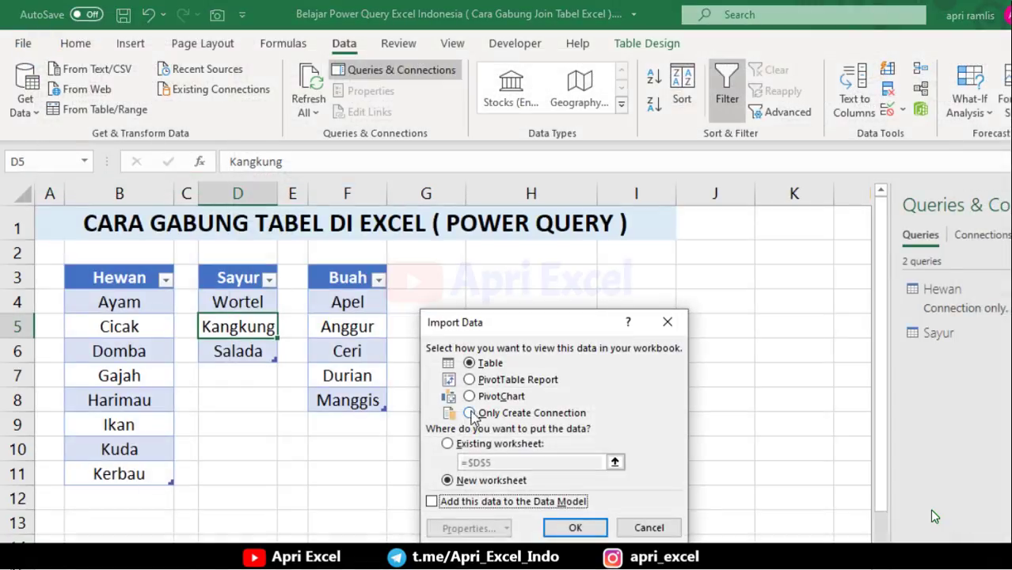
click(470, 412)
click(575, 528)
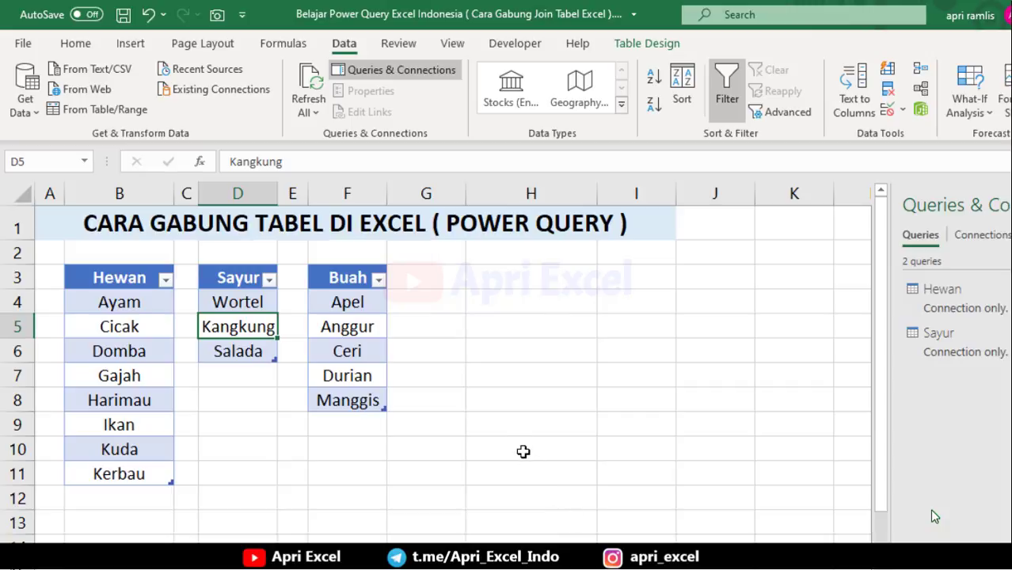
Step: Make the Buah table a query renamed from Table8 to Buah, loaded connection-only
click(369, 333)
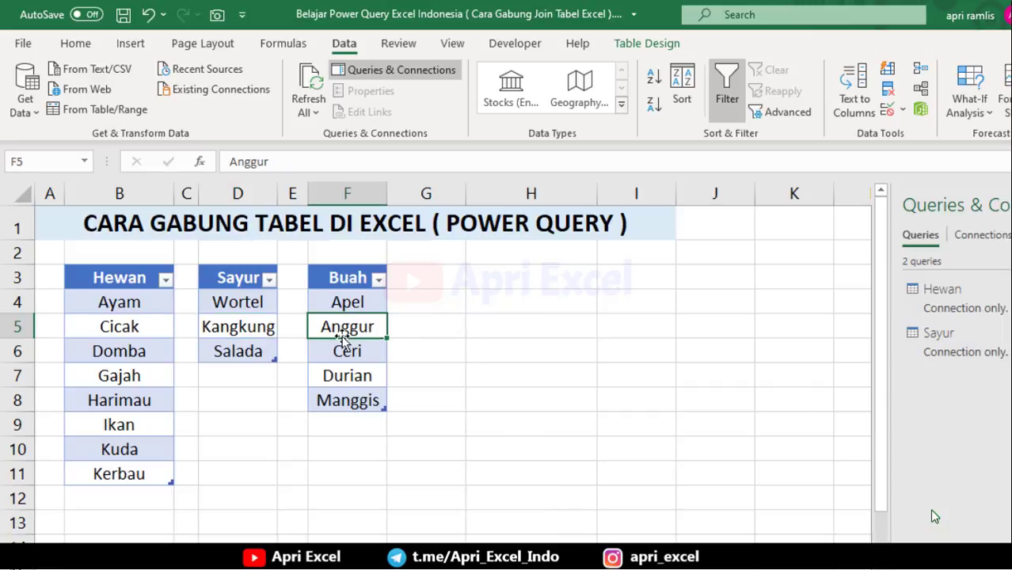
click(121, 108)
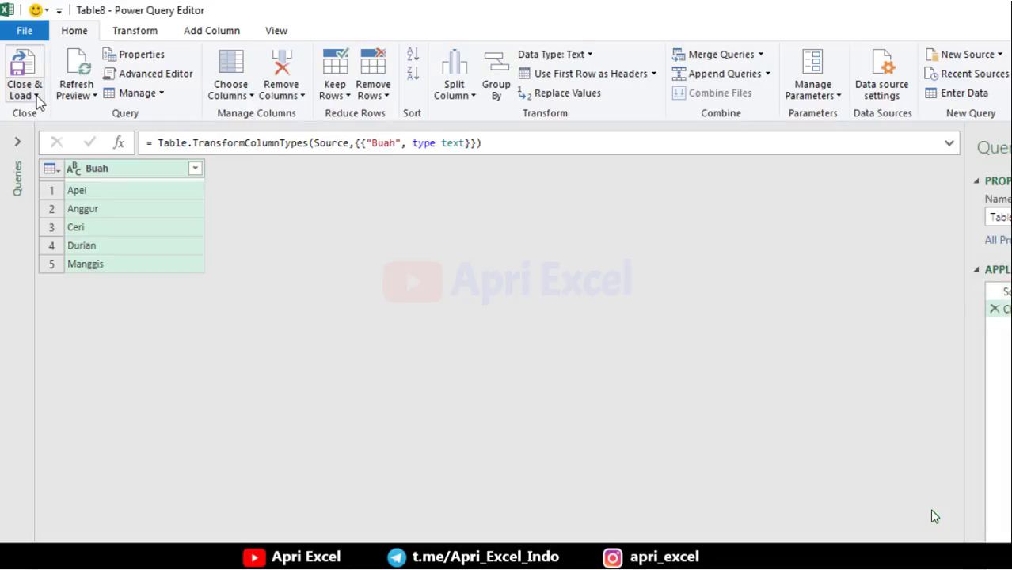
click(24, 149)
double_click(70, 201)
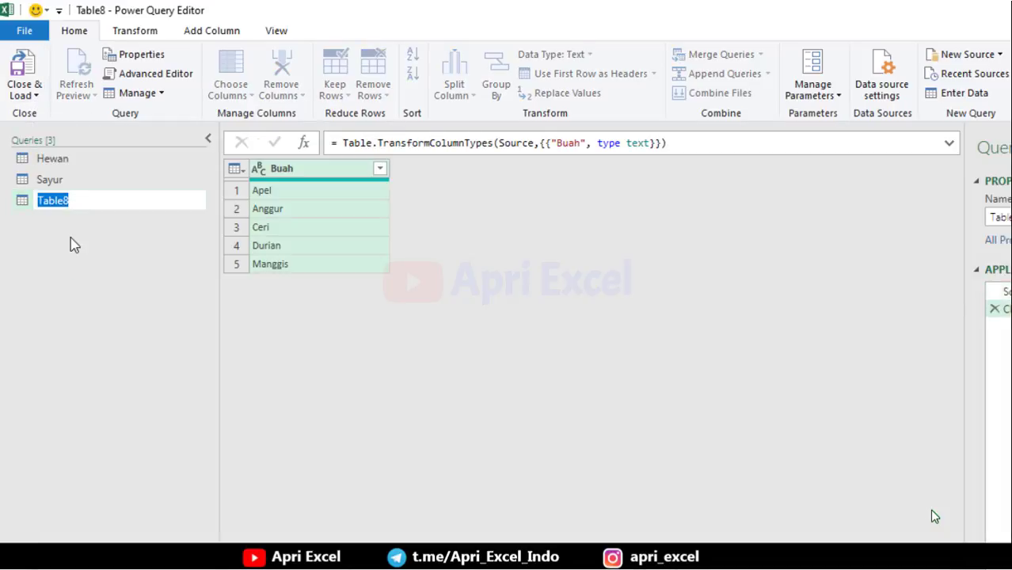
text(Buah)
key(Return)
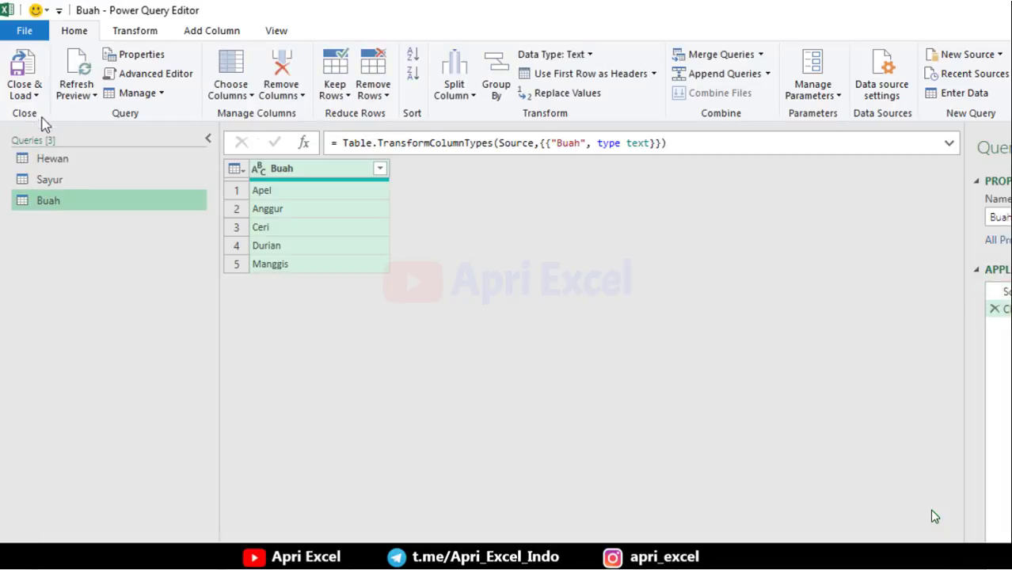
click(22, 94)
click(46, 131)
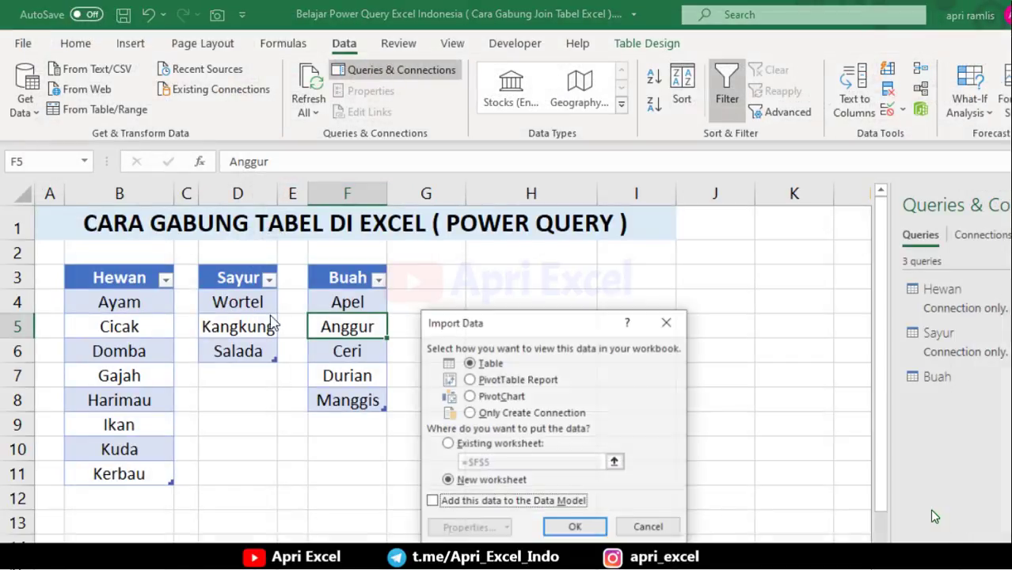
click(506, 412)
click(575, 527)
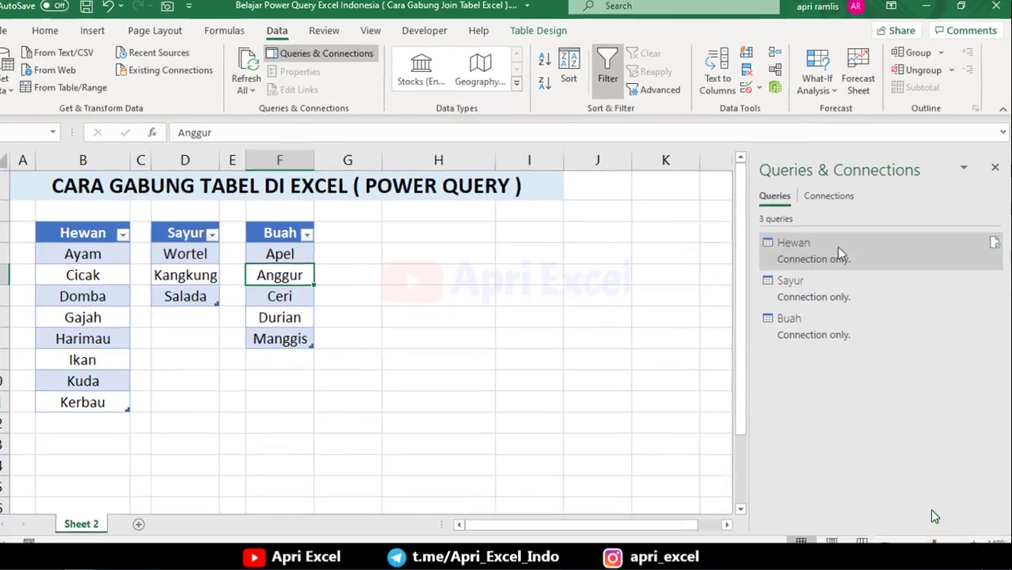
mouse_move(800, 250)
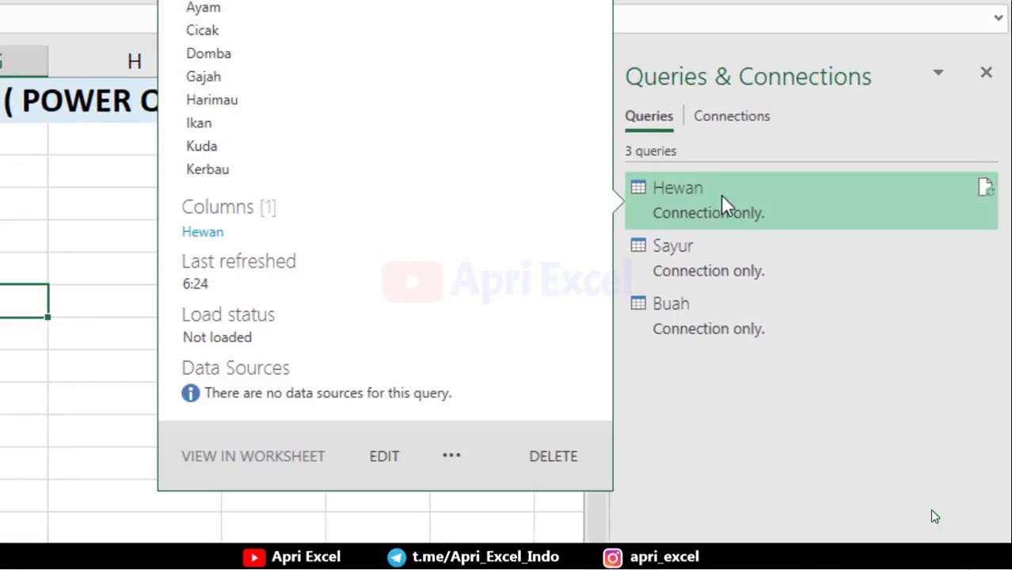
Step: Append Sayur and Buah to the Hewan query using the Three or more tables option
right_click(720, 194)
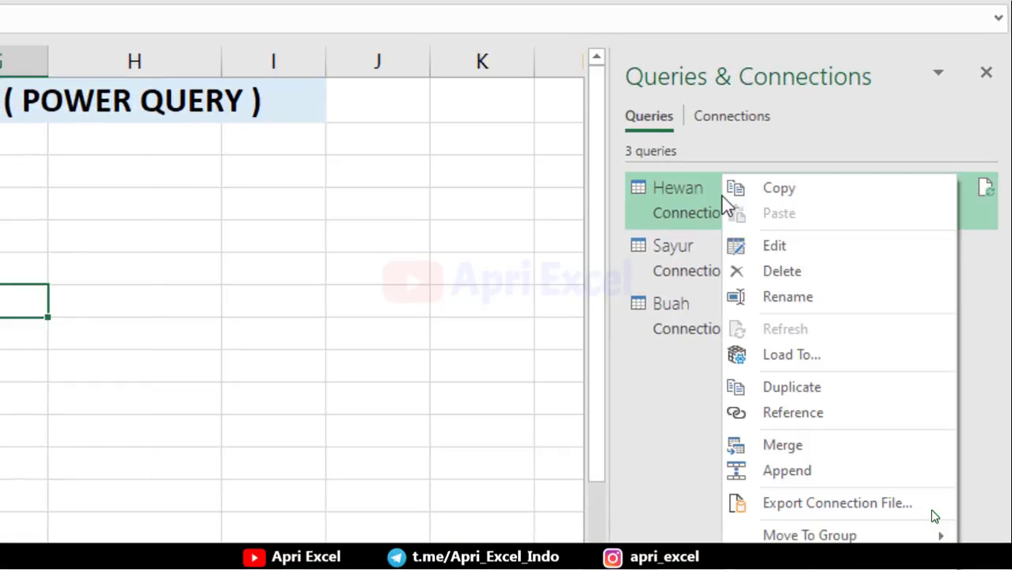
click(742, 471)
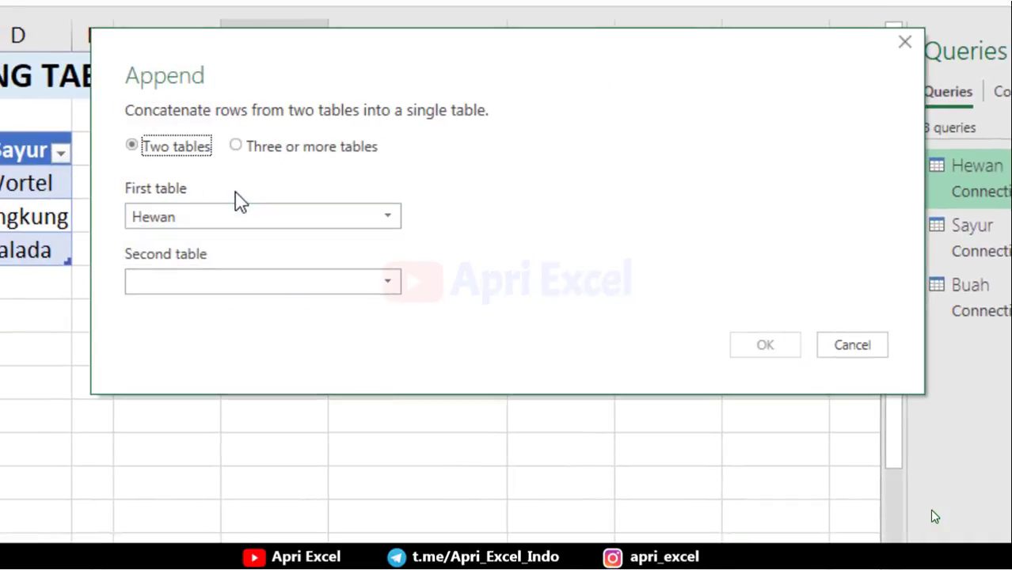
click(248, 150)
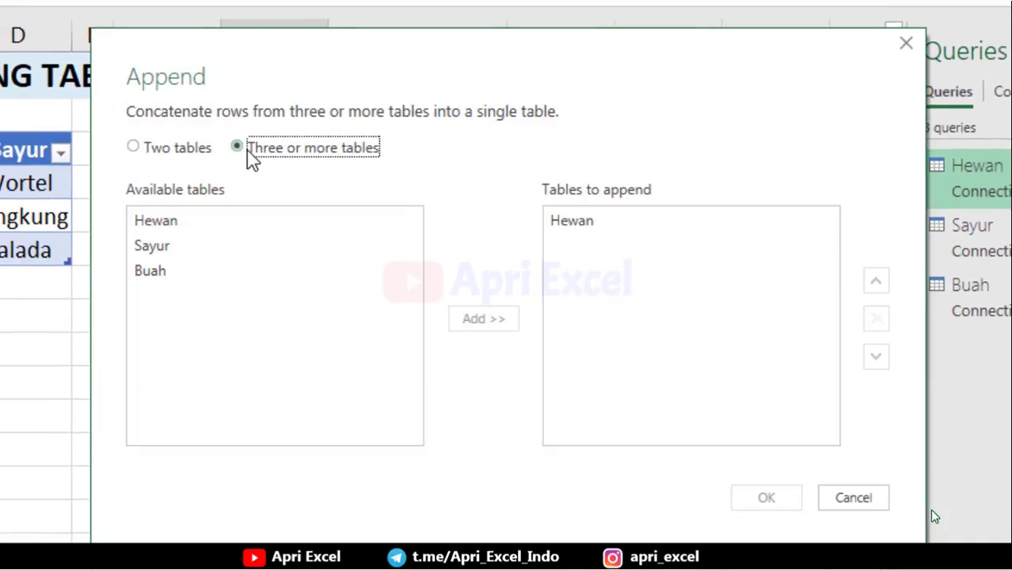
click(198, 248)
click(511, 325)
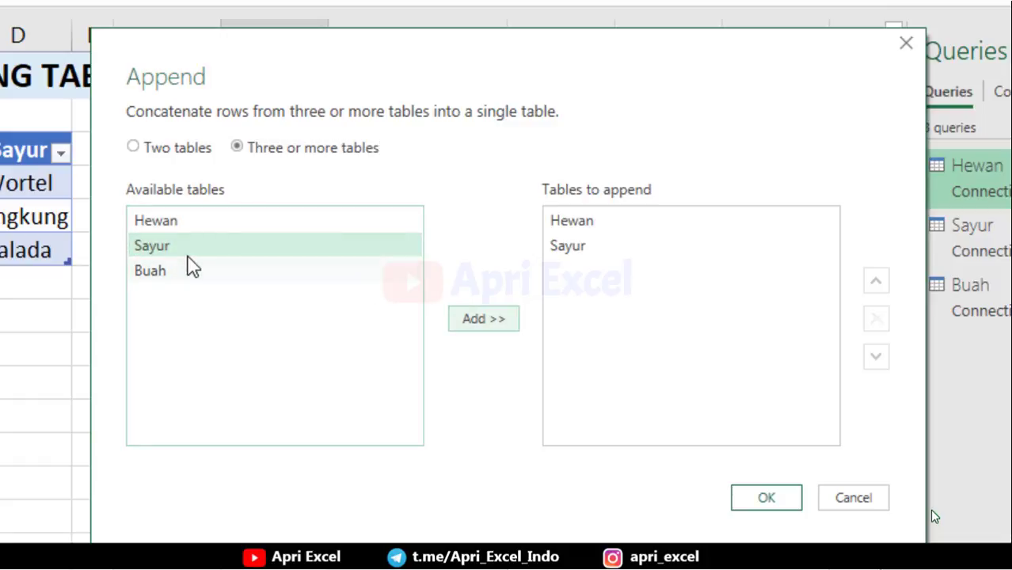
click(191, 272)
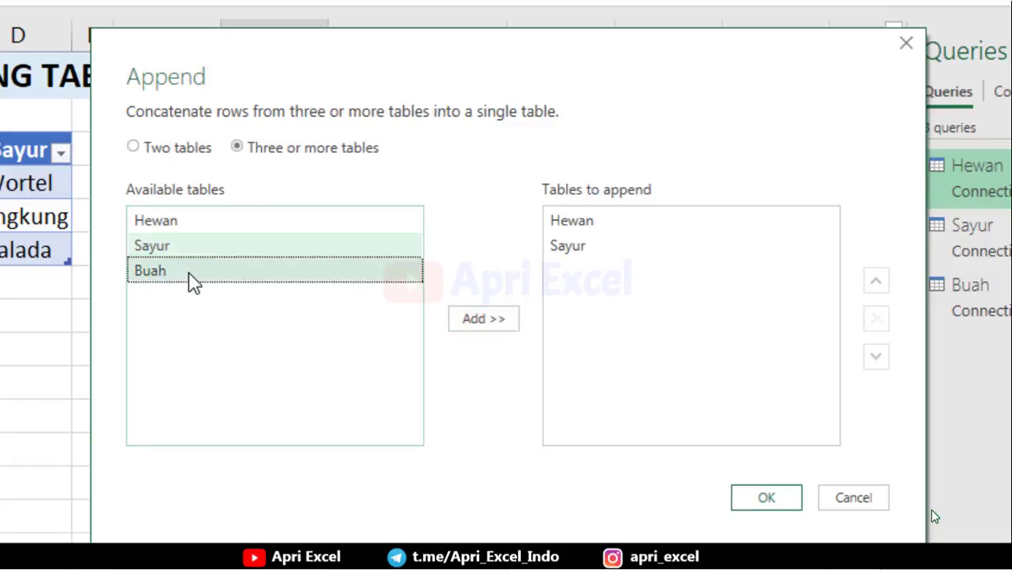
click(490, 325)
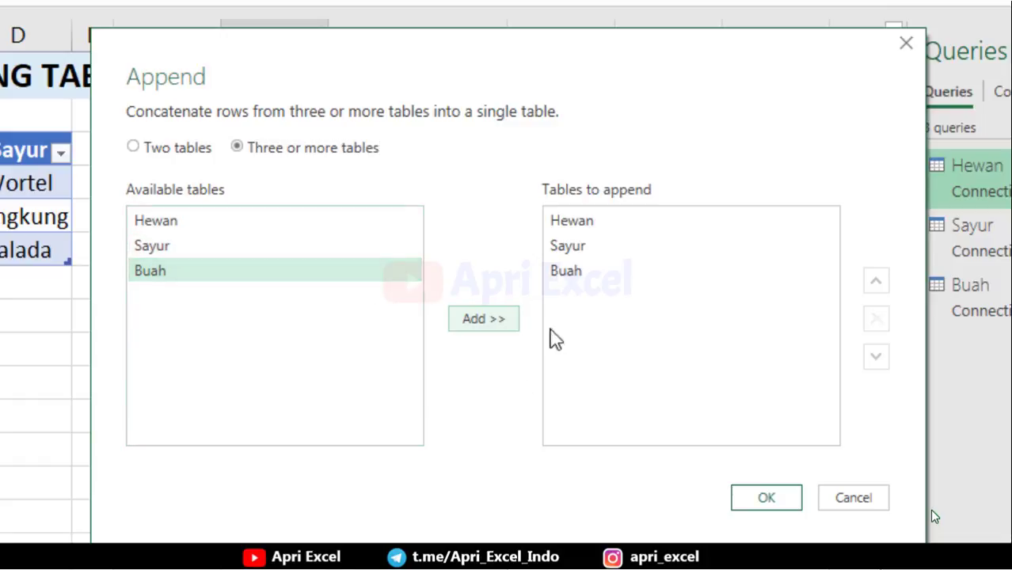
click(768, 505)
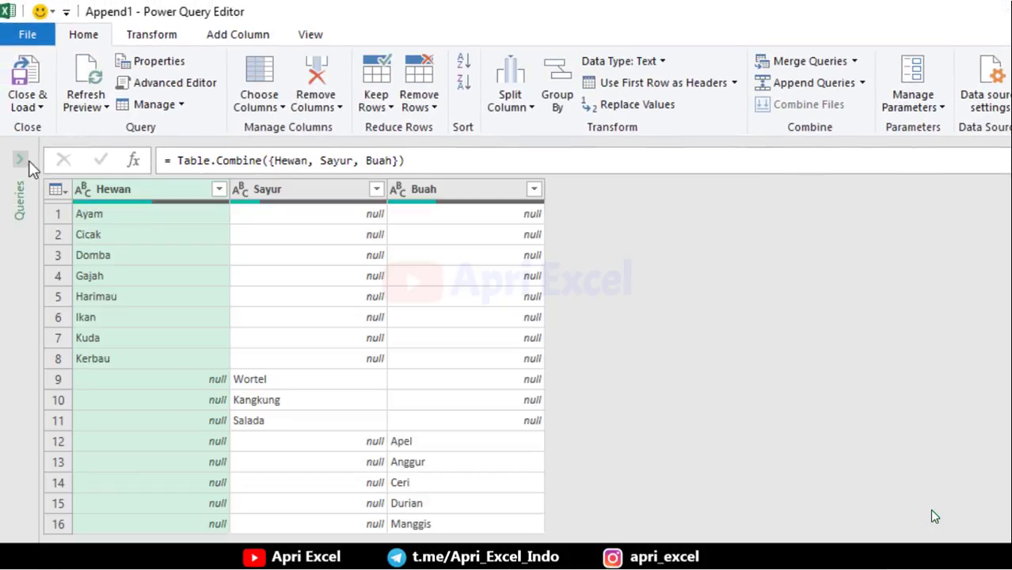
Step: Rename Append1 to Gabungan and select the Hewan through Buah columns
click(19, 159)
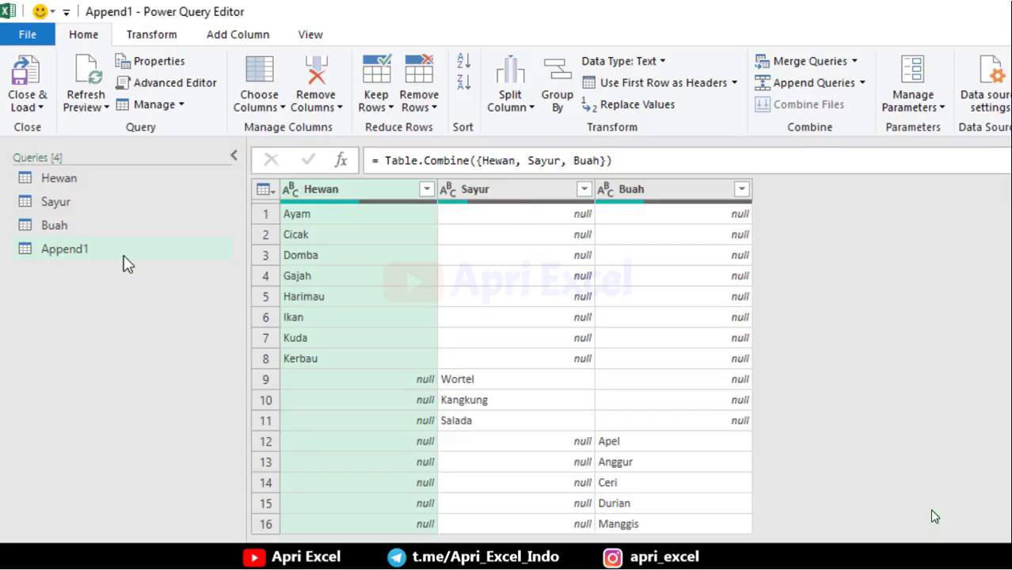
double_click(96, 251)
text(Gabungan)
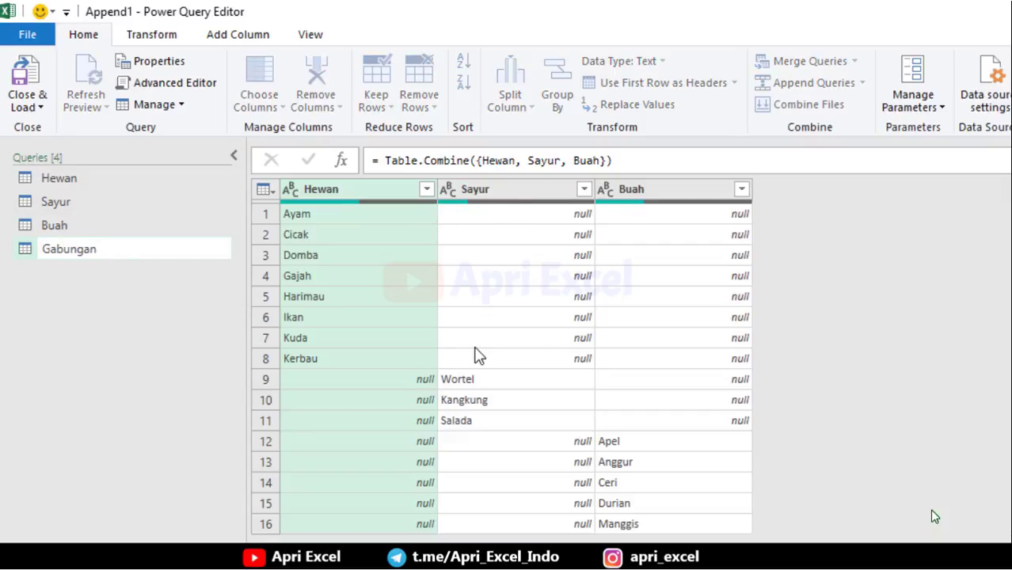
key(Return)
key(shift)
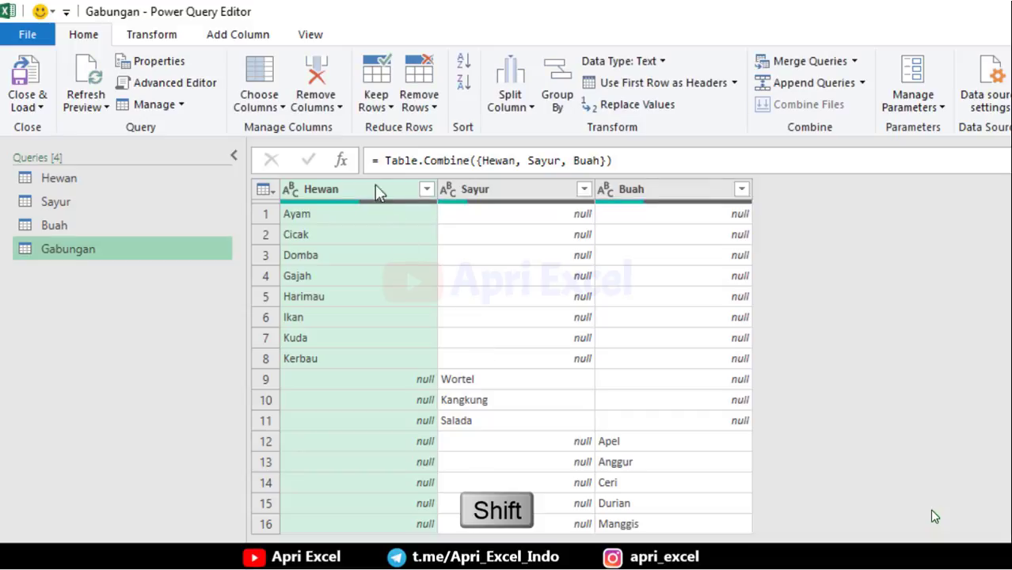
shift+click(670, 194)
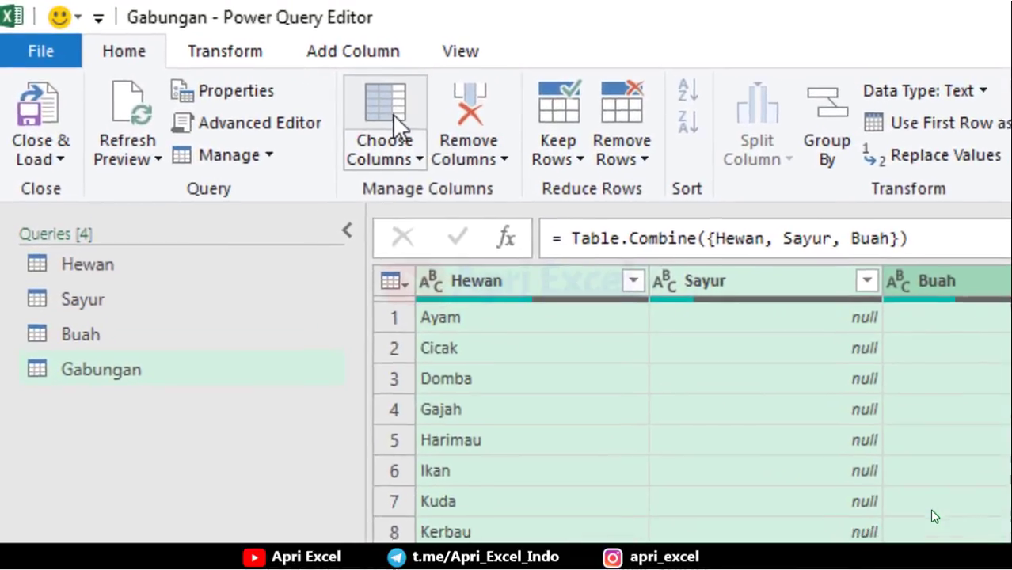
Step: Unpivot the three columns into Attribute and Value, then sort Value ascending
click(251, 54)
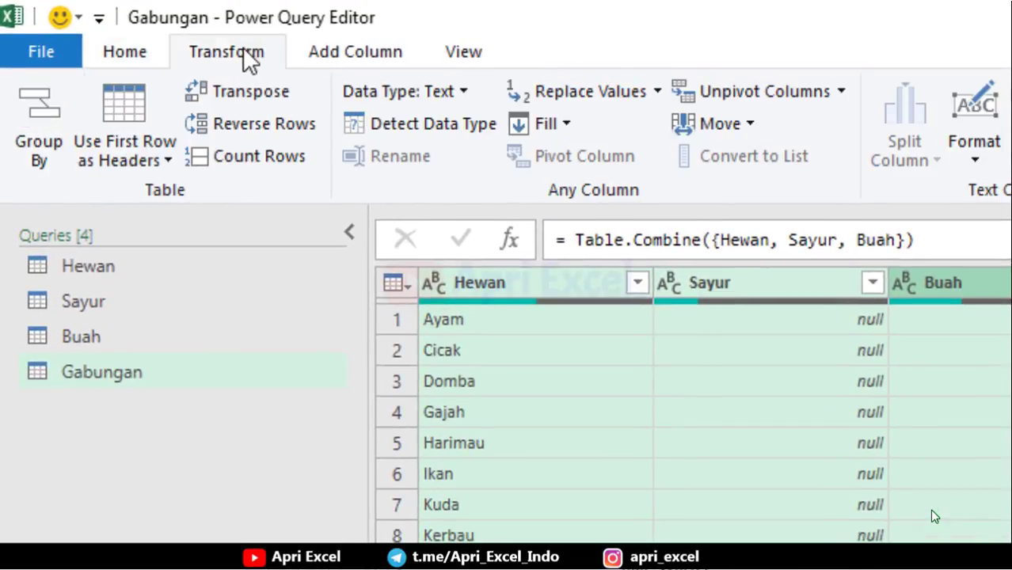
click(767, 93)
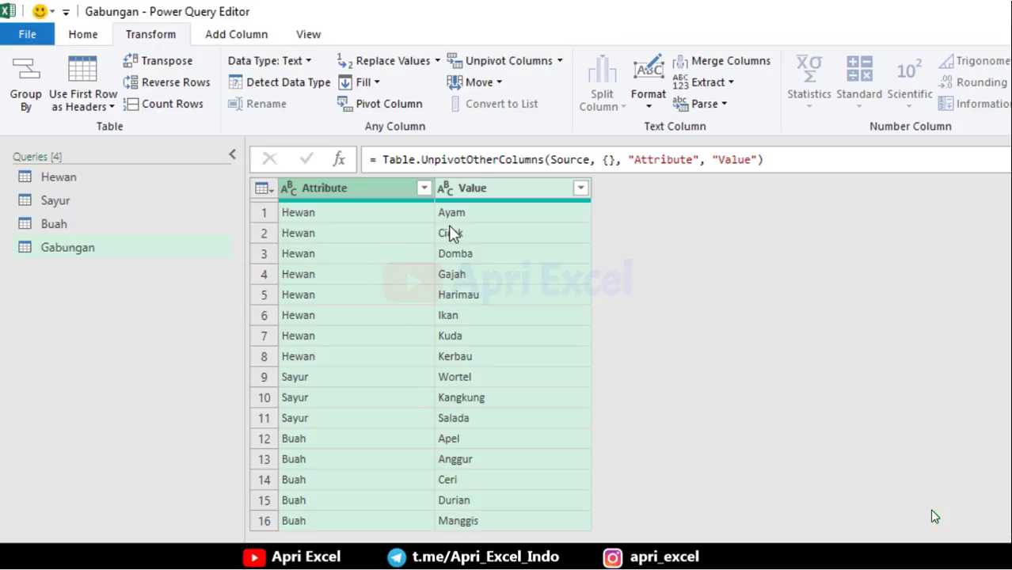
click(498, 197)
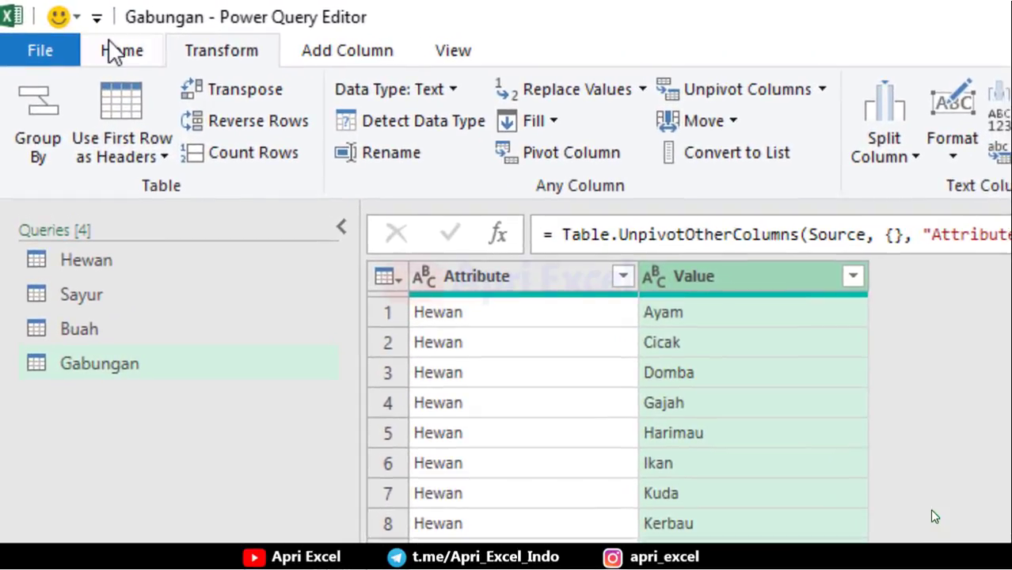
click(111, 53)
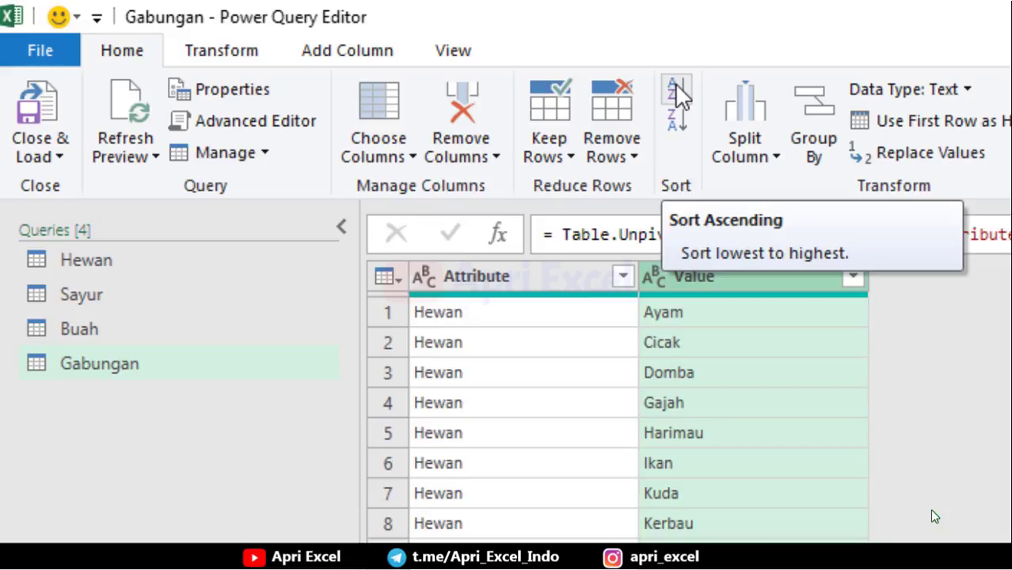
click(675, 83)
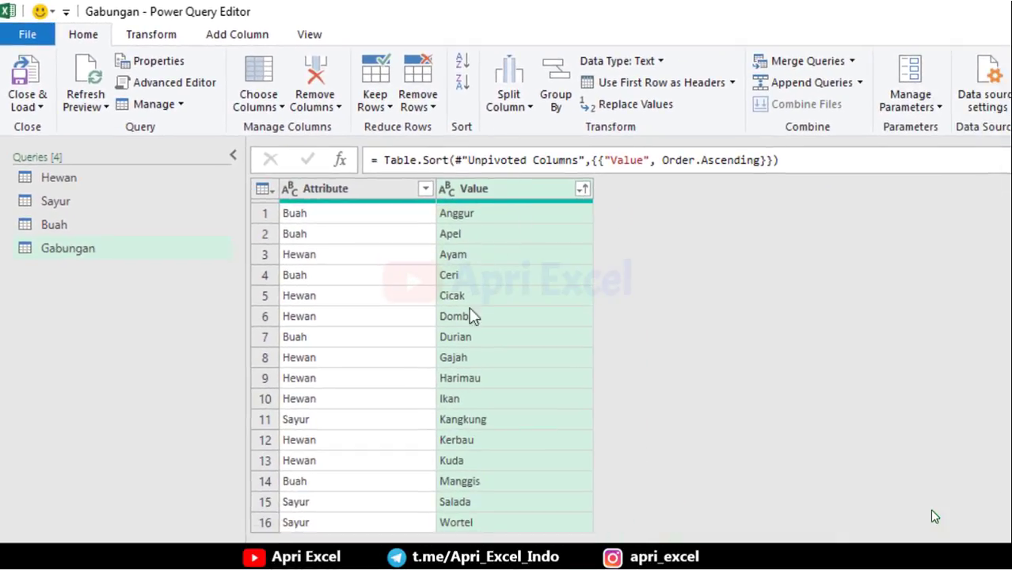
Step: Remove duplicates from the Value column and delete the Attribute column
right_click(499, 189)
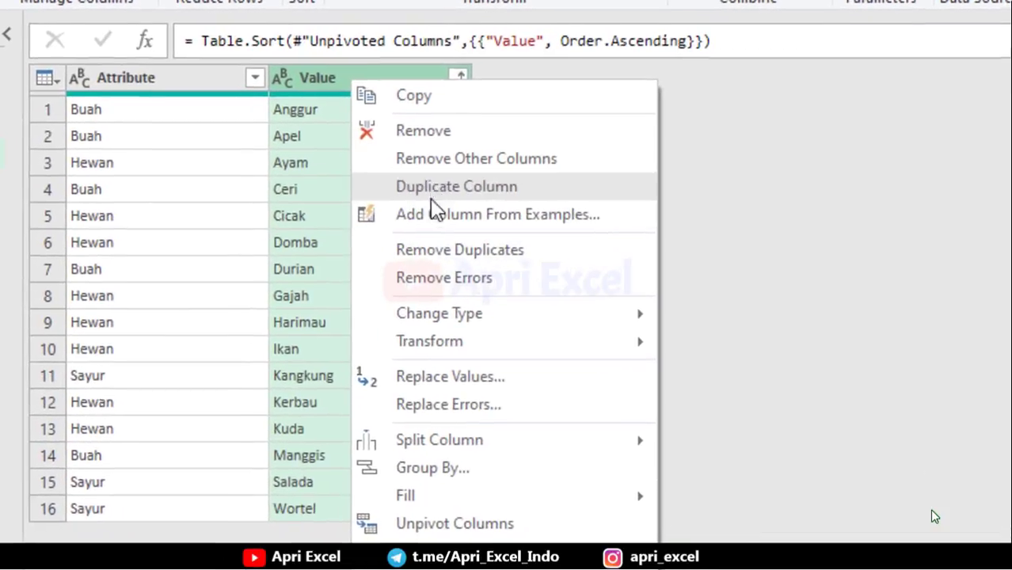
click(438, 252)
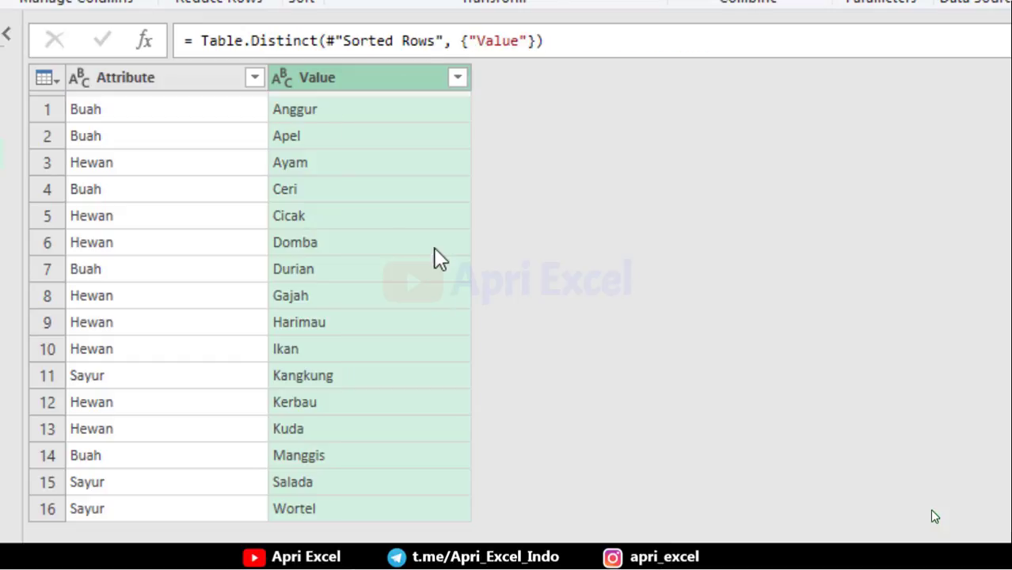
click(209, 83)
right_click(204, 73)
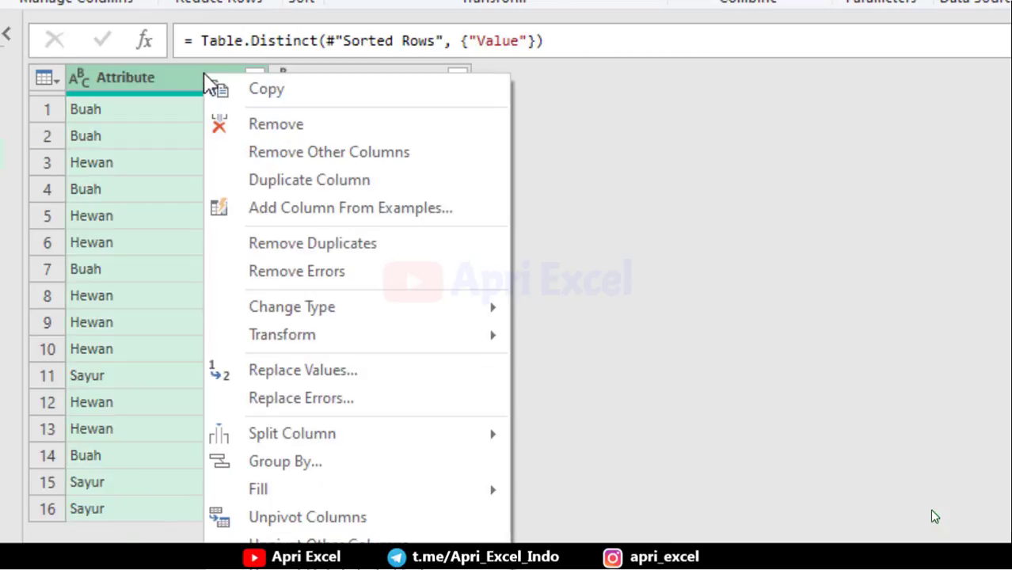
click(260, 126)
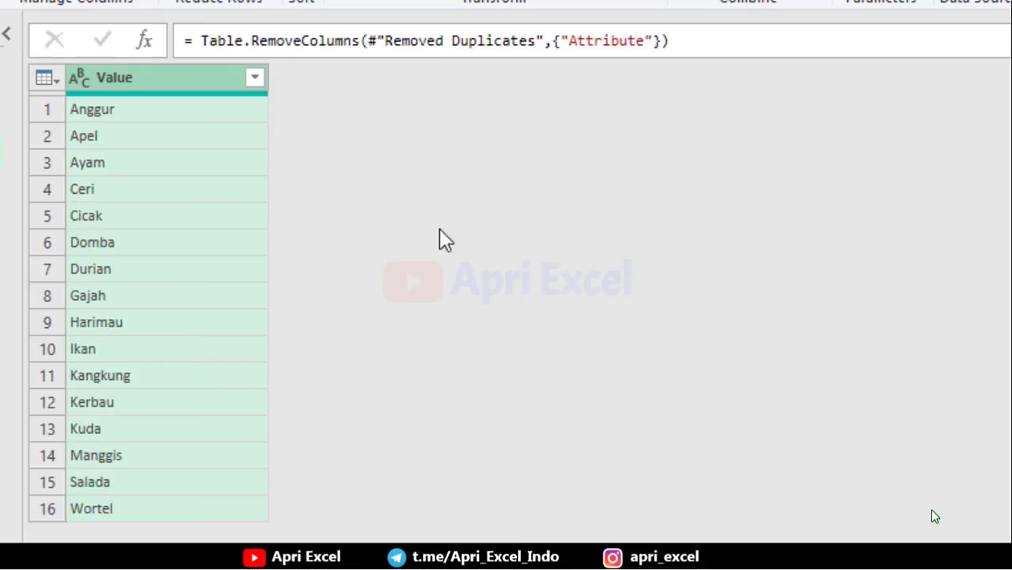
Step: Load the Gabungan query as a table on the existing worksheet at cell H3
click(46, 136)
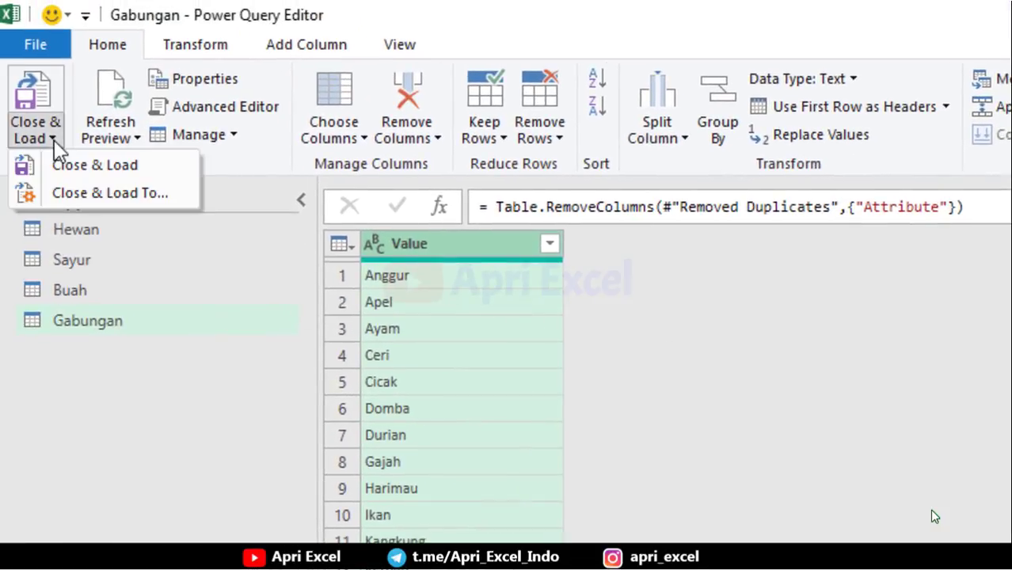
click(76, 196)
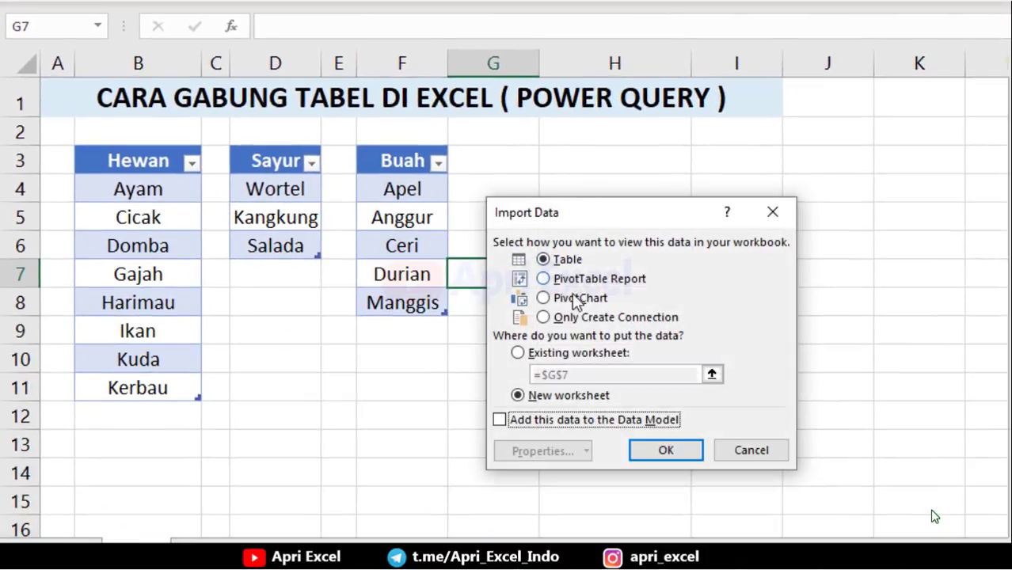
click(543, 354)
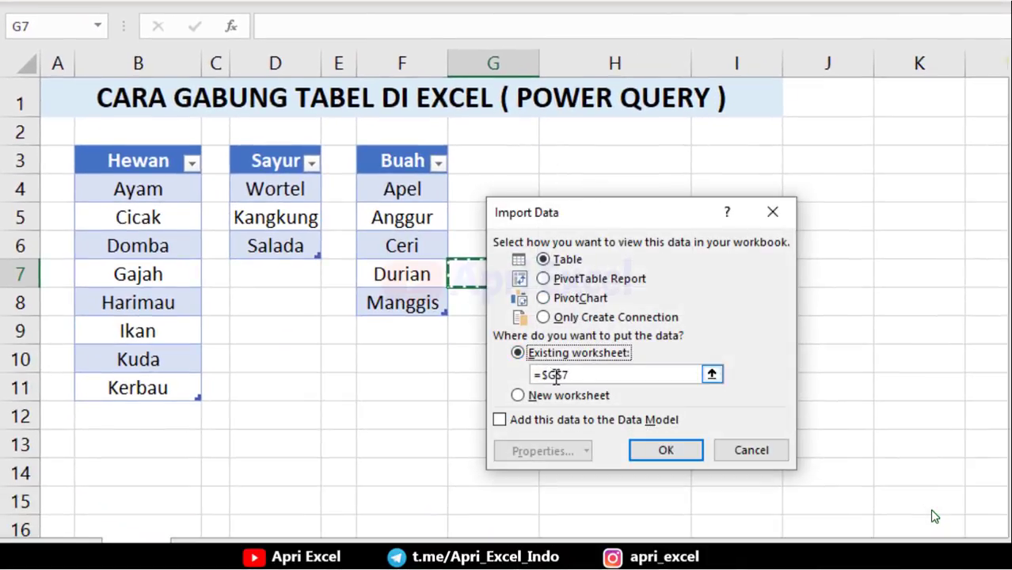
click(561, 158)
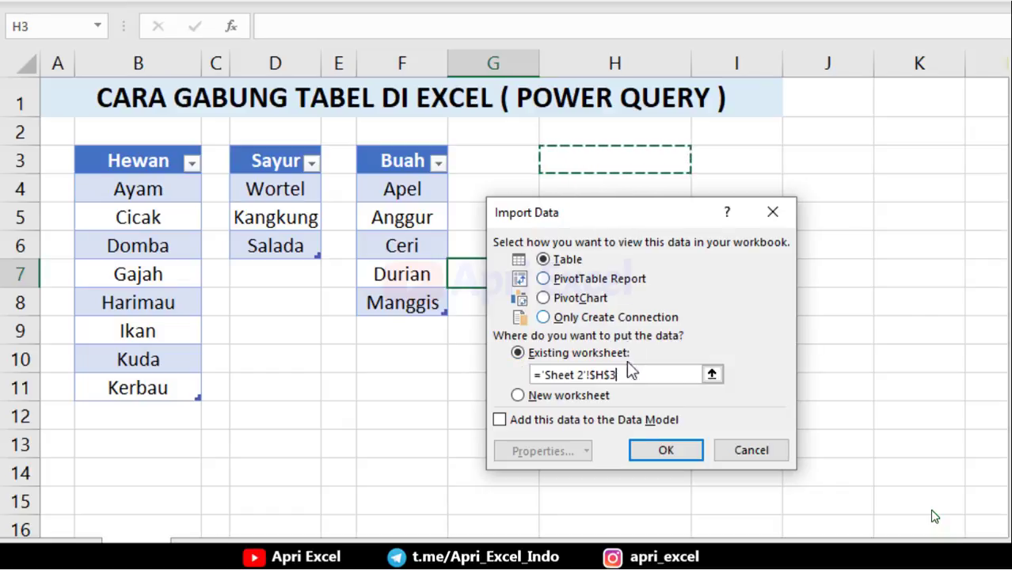
click(655, 452)
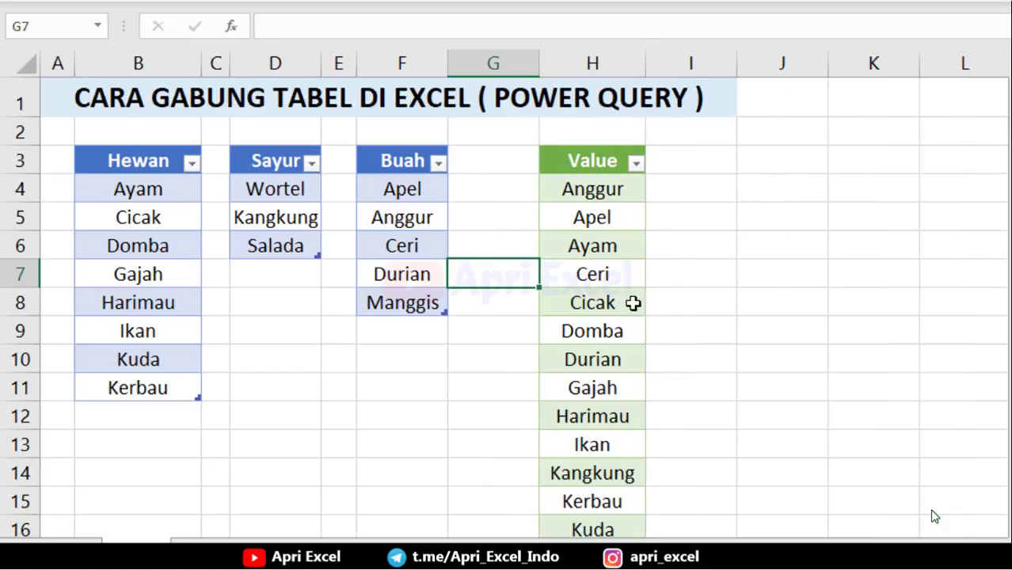
Step: Open the Gabungan query for editing from the loaded H3 table
click(592, 163)
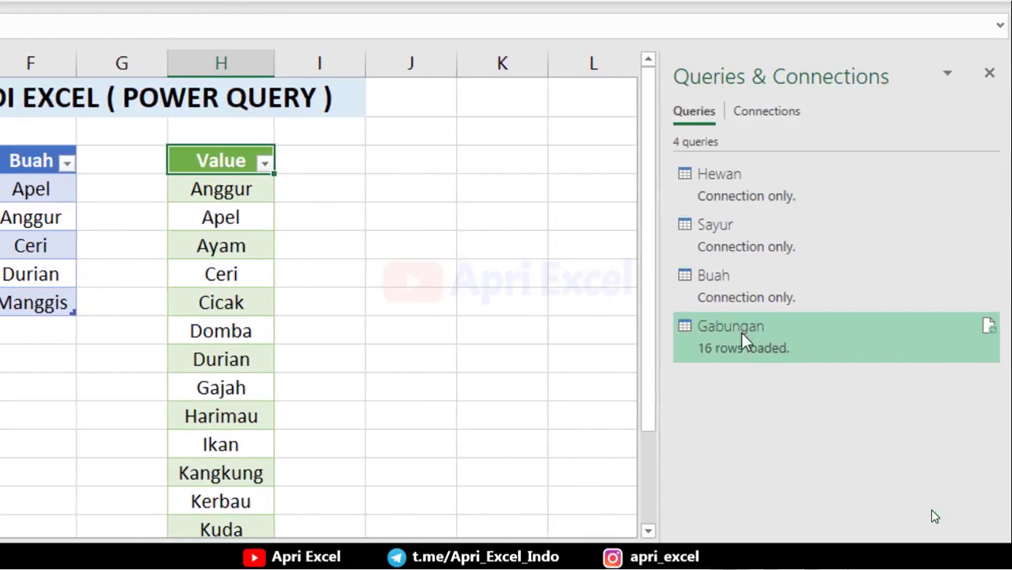
right_click(751, 340)
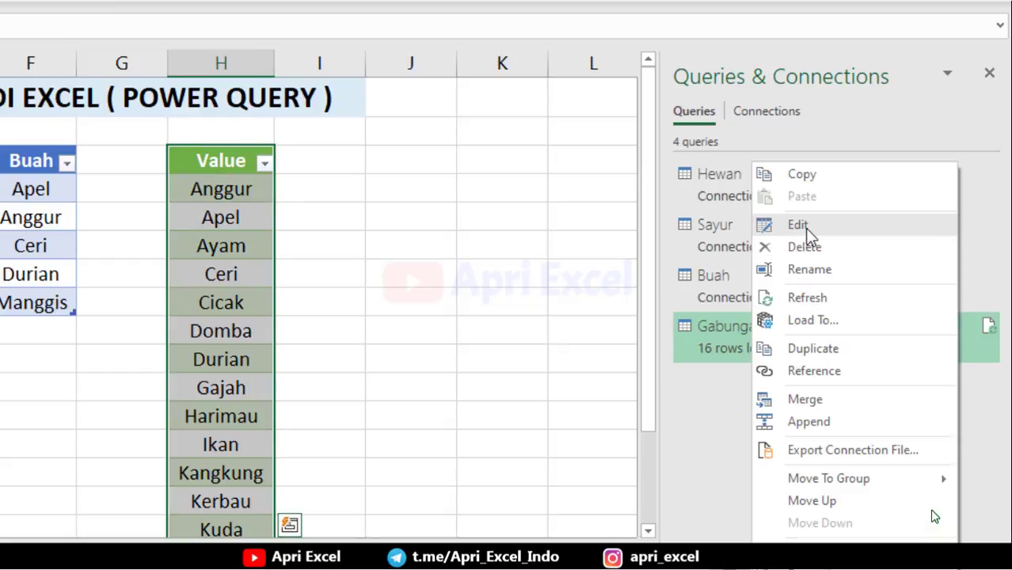
click(806, 226)
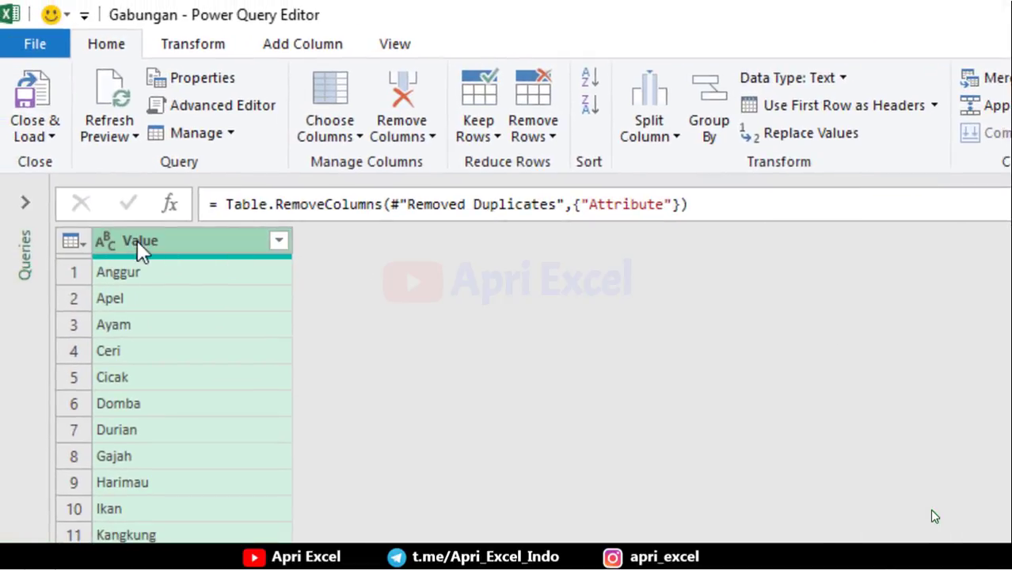
Step: Rename the Value column to Gabungan
double_click(137, 241)
text(un)
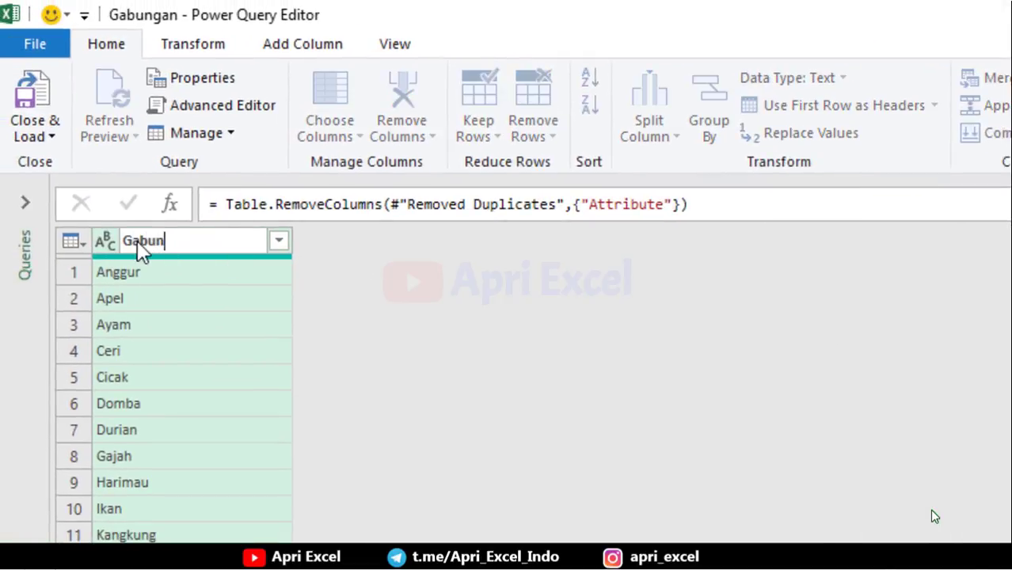
text(gan)
key(Return)
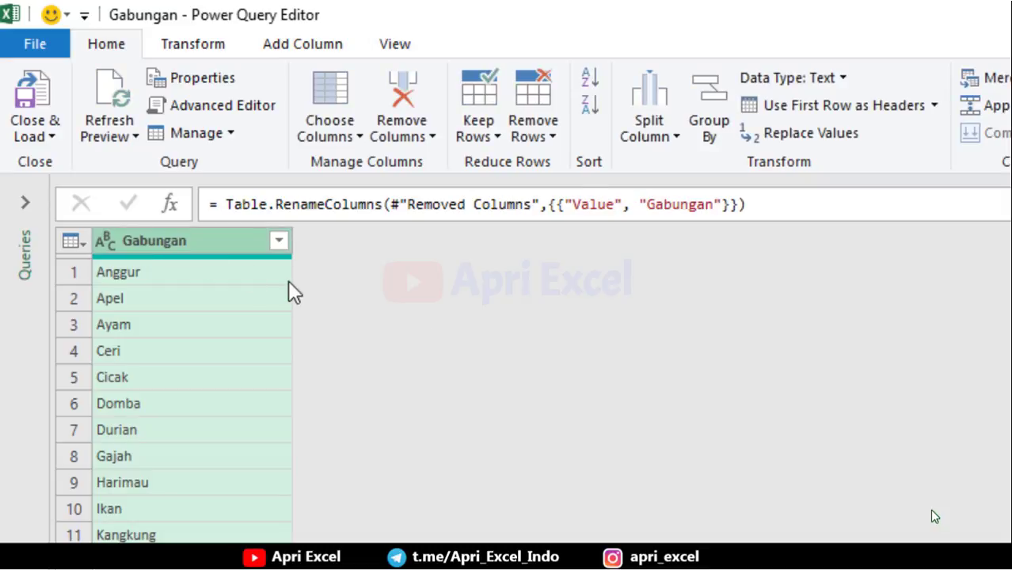
Step: Load the query to the sheet, delete Harimau from B8, and refresh the Gabungan table
click(32, 102)
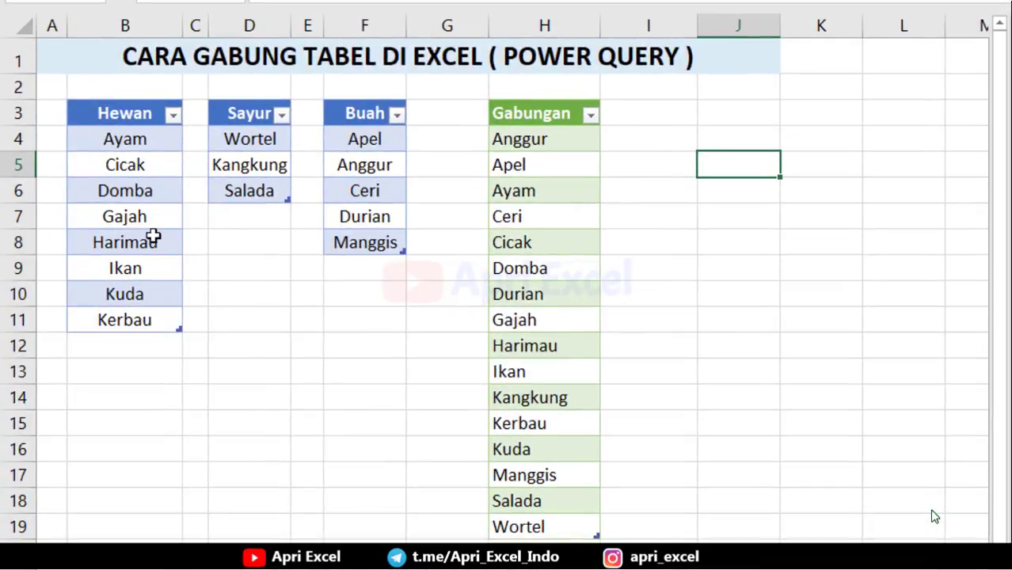
click(149, 239)
key(Delete)
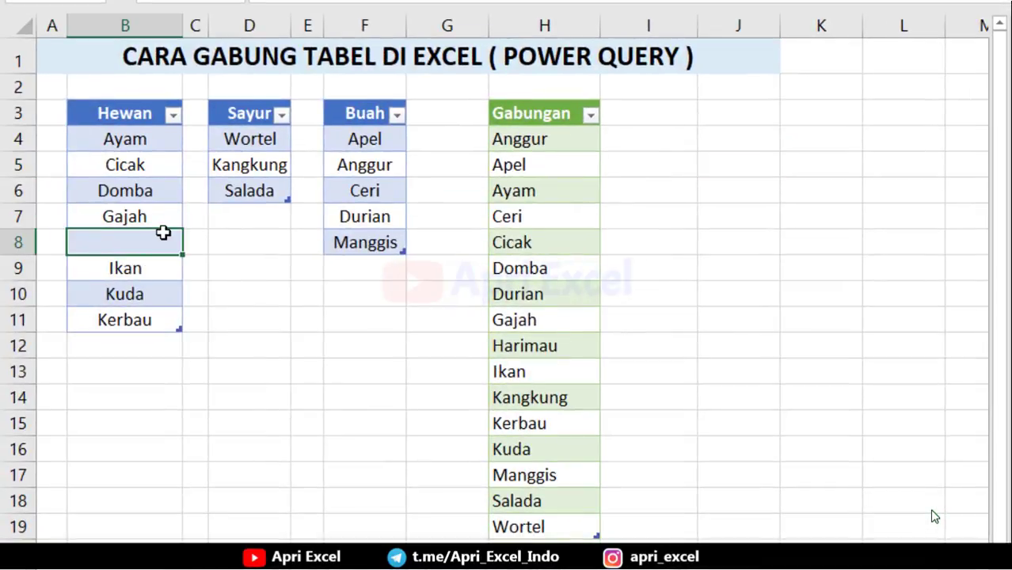
right_click(549, 191)
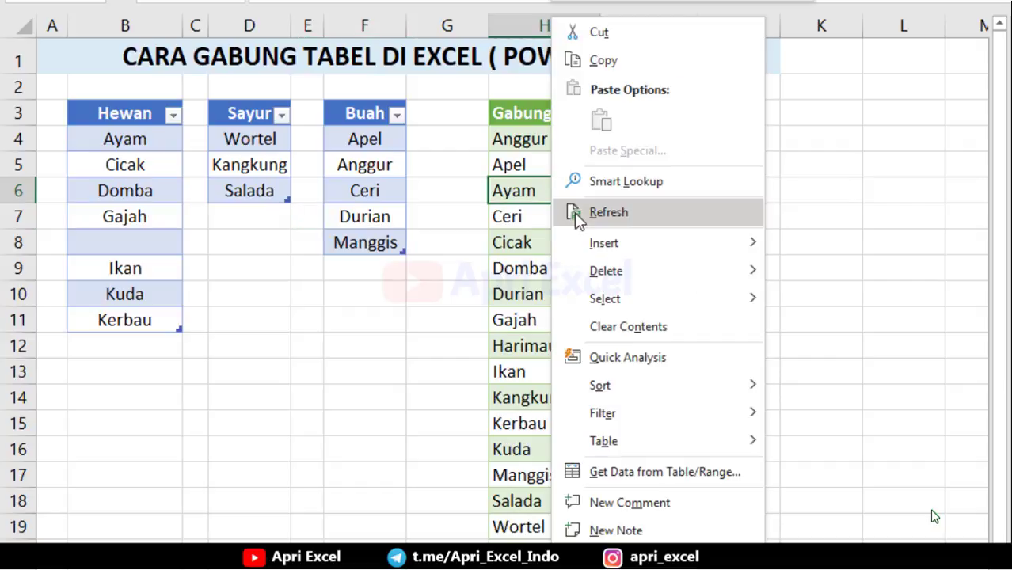
click(608, 212)
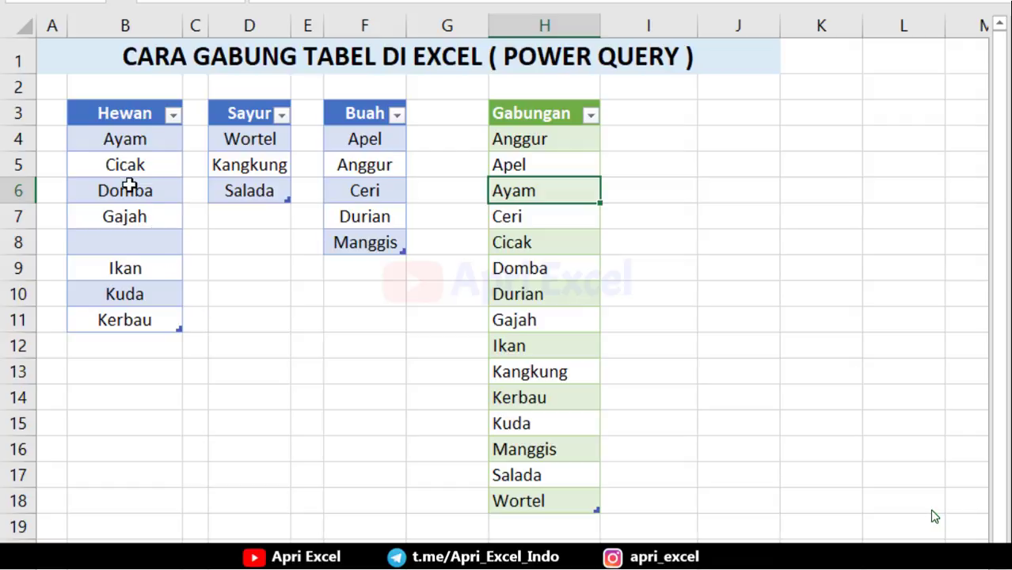
Step: Clear Hewan cells B6:B11 and refresh Gabungan so those animals drop out
drag(129, 186, 130, 320)
key(Delete)
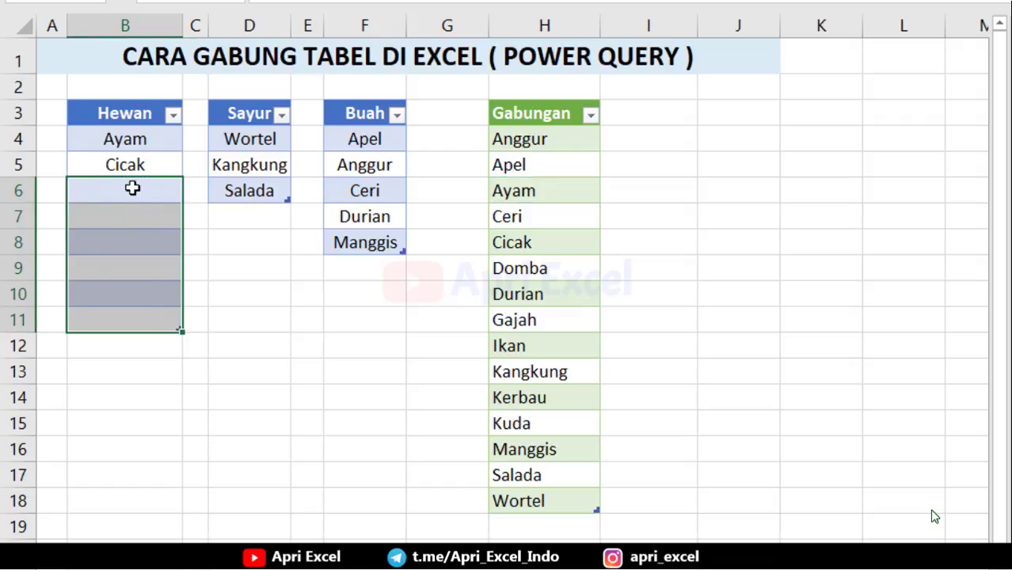
right_click(529, 192)
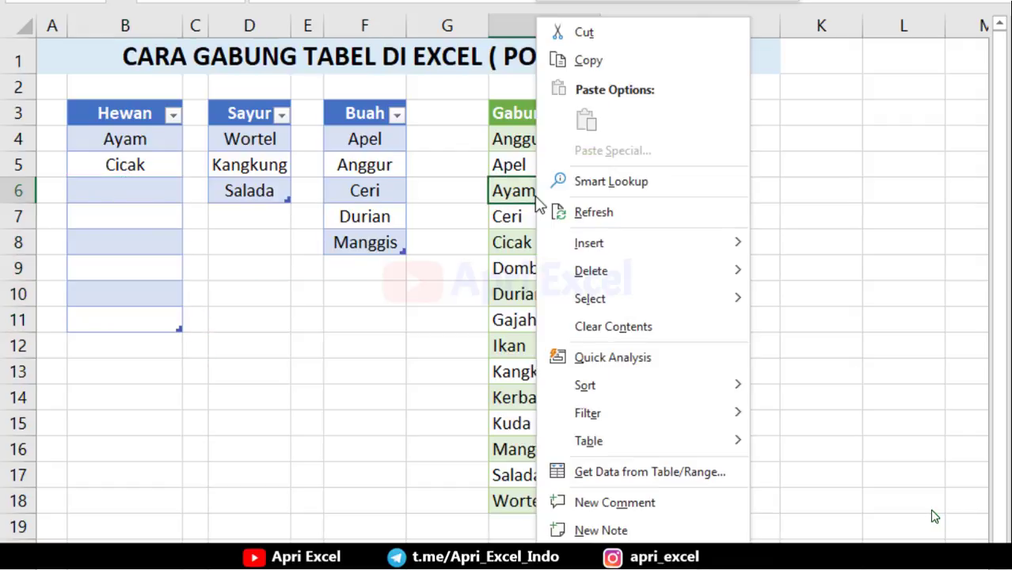
click(586, 215)
Step: Enter a duplicate Ayam in B6 and refresh Gabungan to confirm it appears once
click(147, 194)
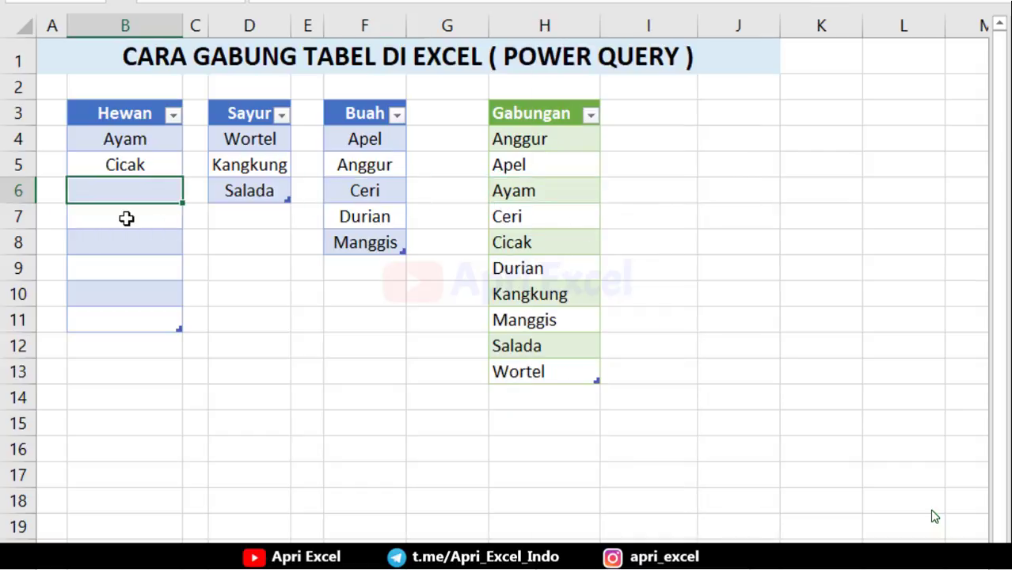
text(Ayam)
key(Return)
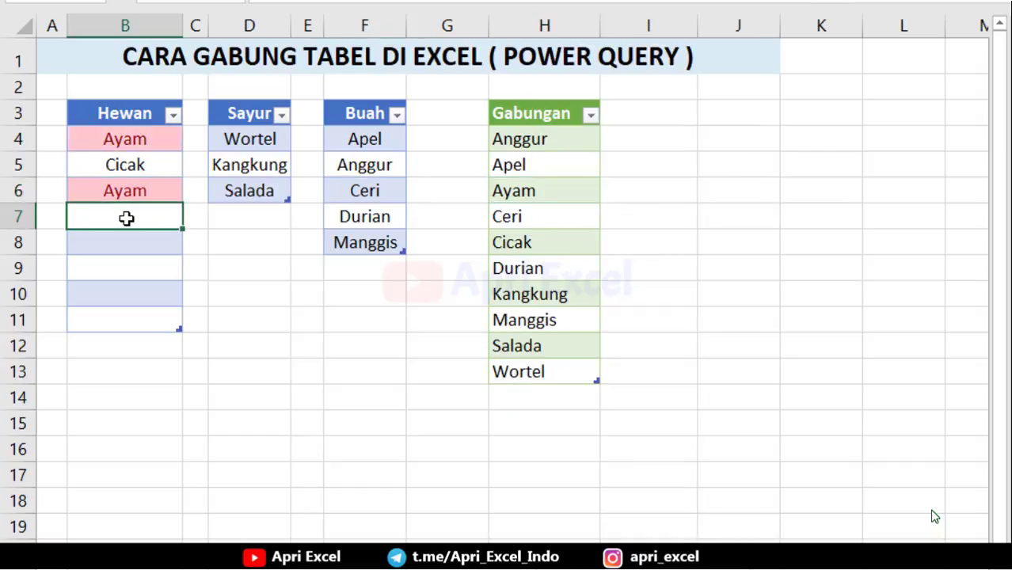
right_click(557, 168)
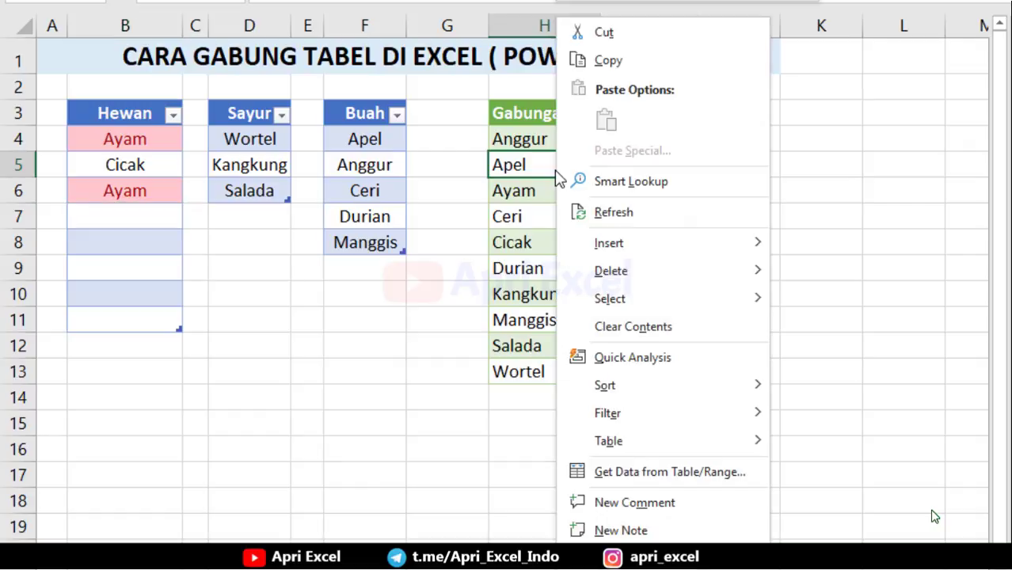
click(626, 214)
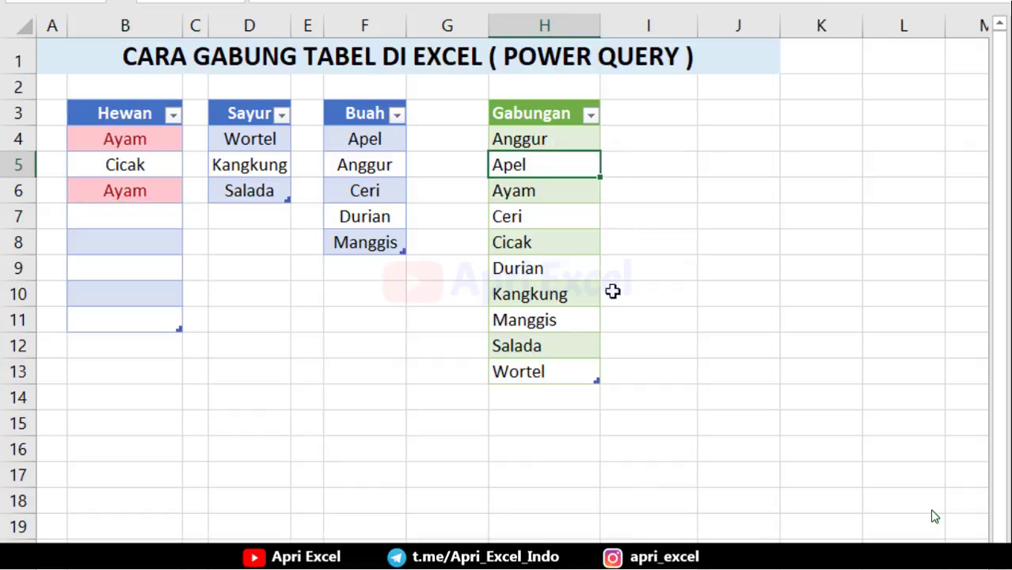
click(556, 211)
Step: Enter Domba, Gajah, Mungsang, Koala and Panda into the Hewan table from B8 down
click(166, 221)
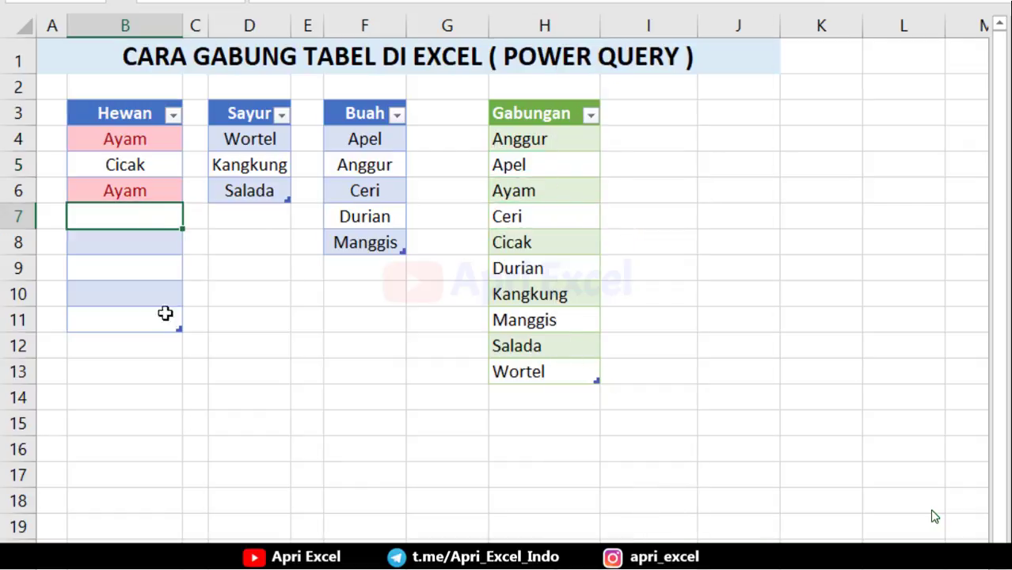
key(Down)
text(Domba)
key(Return)
text(Gajah)
key(Return)
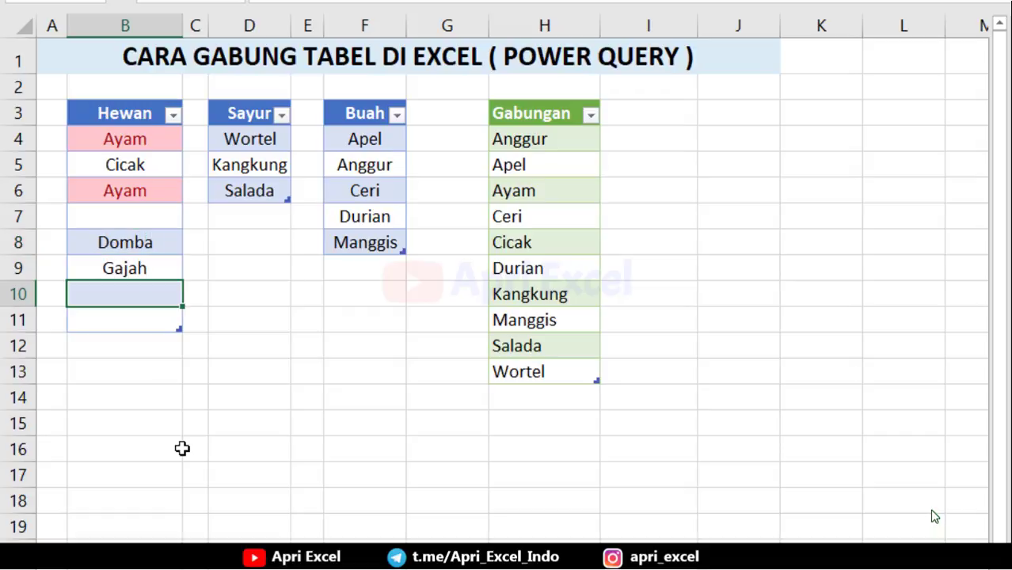
text(Mungsang)
key(Return)
text(Ko)
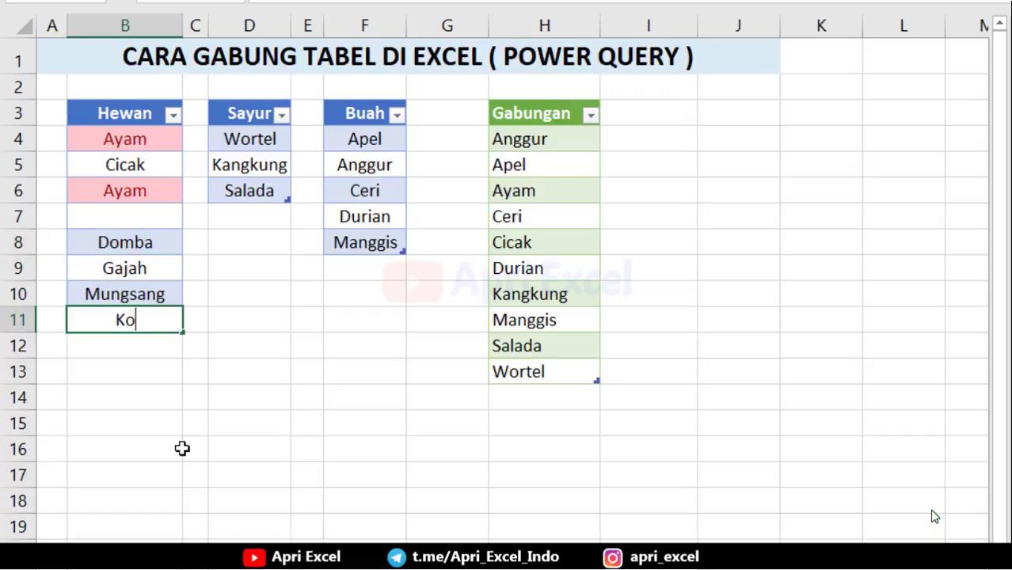
text(ala)
key(Return)
text(Panda)
key(Return)
Step: Refresh the Gabungan table to include the five new animals
click(566, 259)
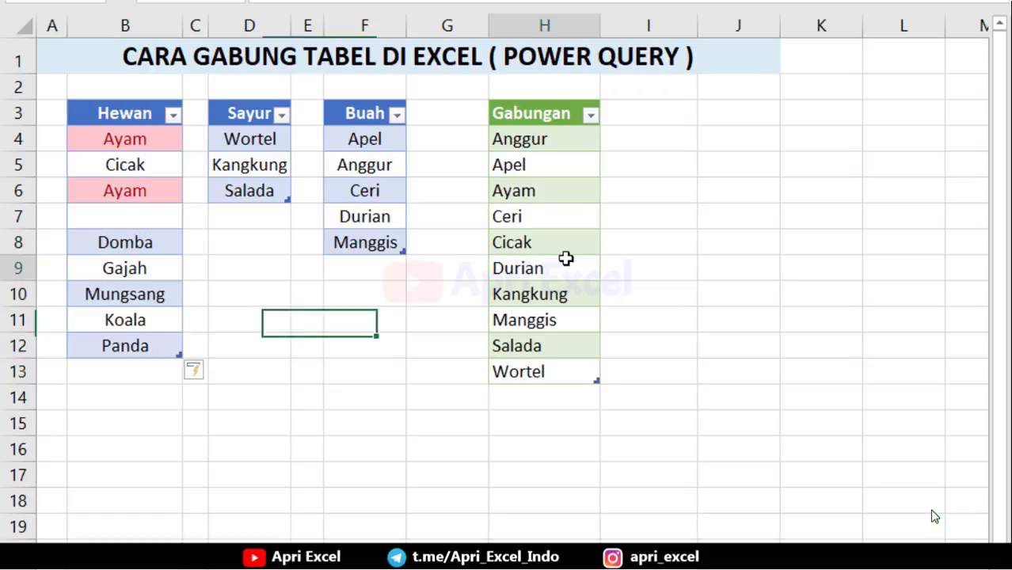
click(566, 259)
right_click(567, 268)
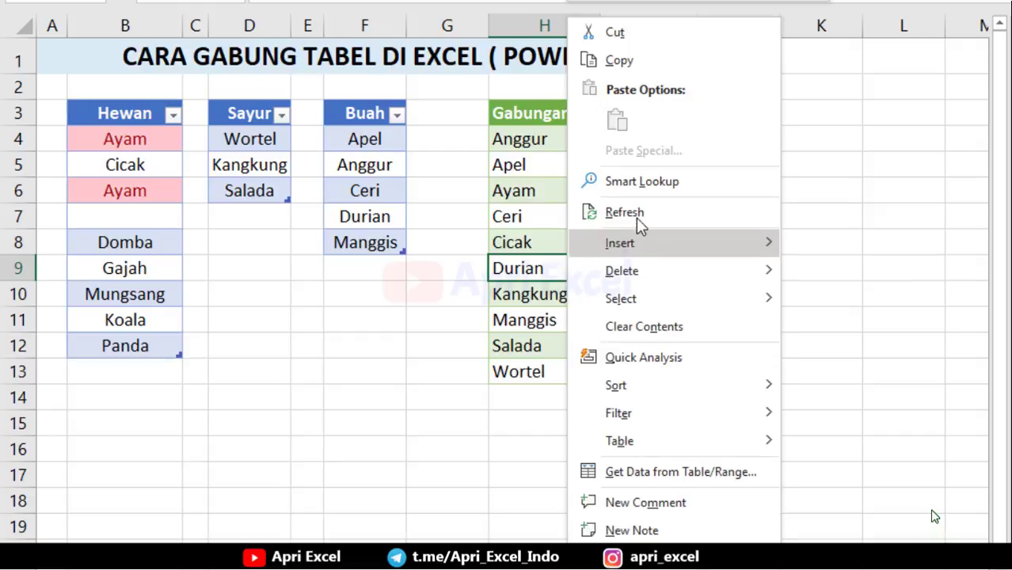
click(654, 207)
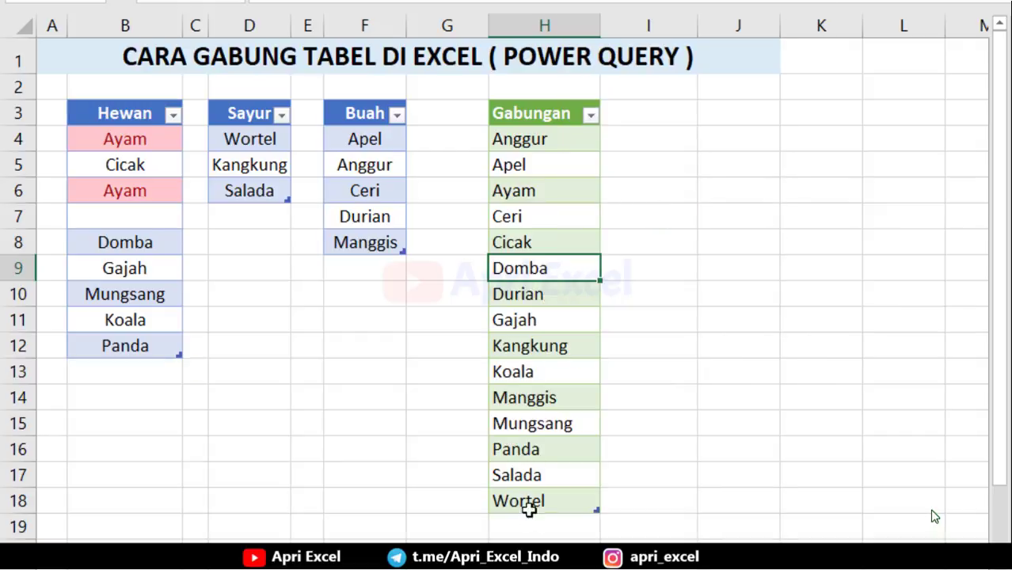